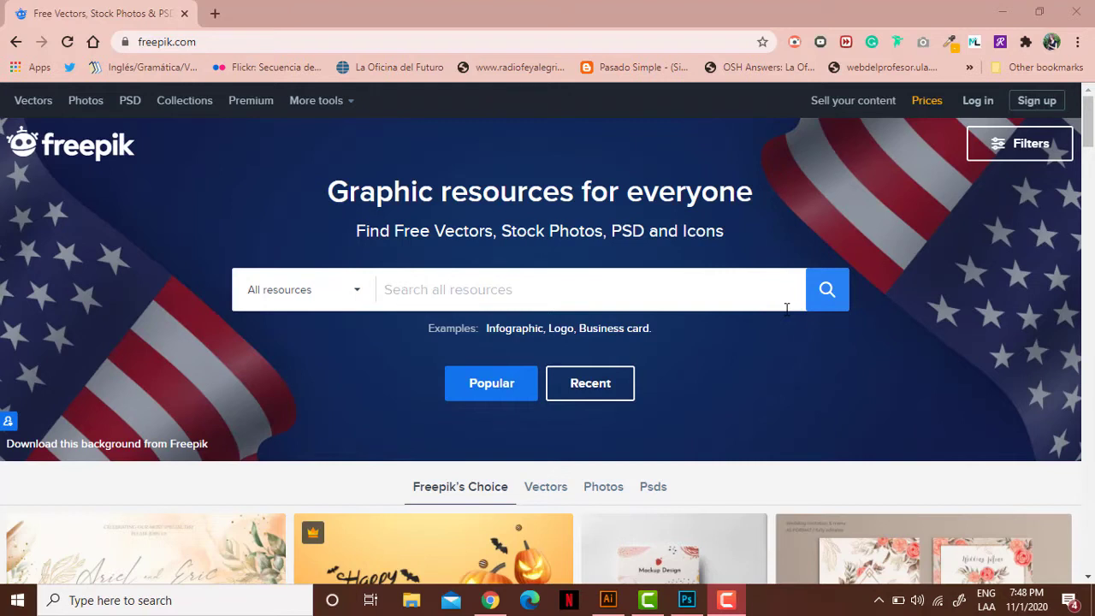
- Search Freepik's resources for 'mockup'
{"action": "scroll", "coordinate": [611, 330], "scroll_direction": "down", "scroll_amount": 6}
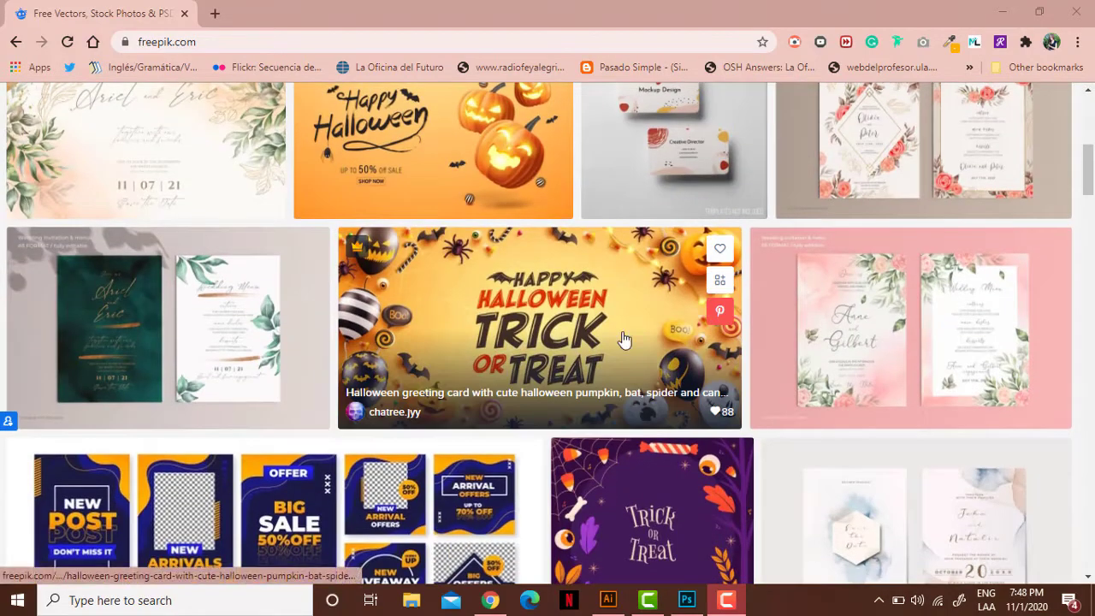
{"action": "scroll", "coordinate": [782, 340], "scroll_direction": "down", "scroll_amount": 2}
{"action": "scroll", "coordinate": [781, 339], "scroll_direction": "up", "scroll_amount": 2}
{"action": "scroll", "coordinate": [778, 339], "scroll_direction": "up", "scroll_amount": 6}
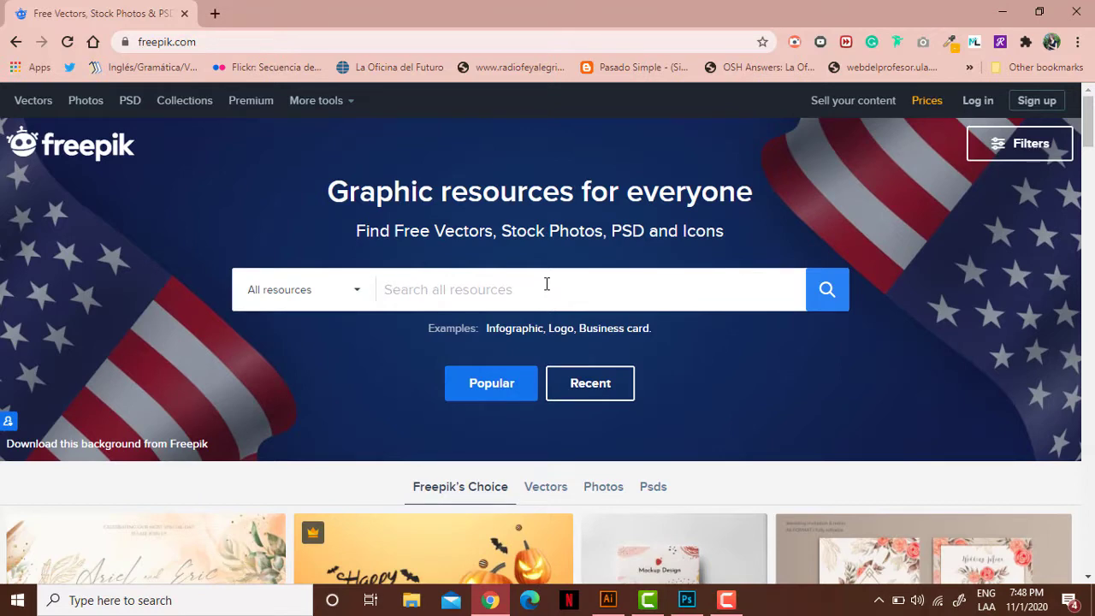
{"action": "type", "text": "mocku"}
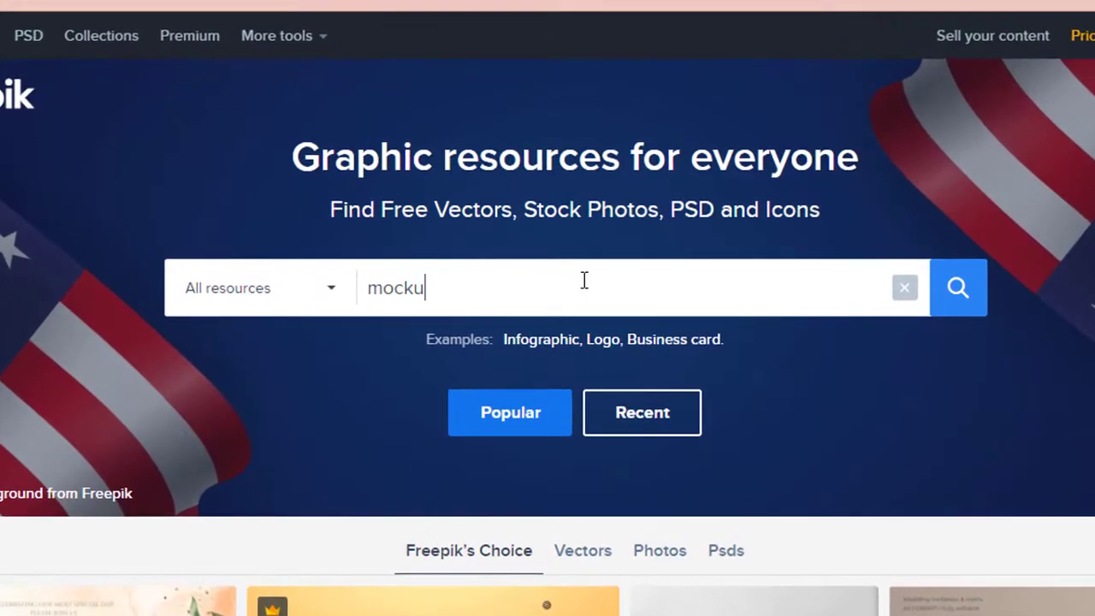
{"action": "type", "text": "p"}
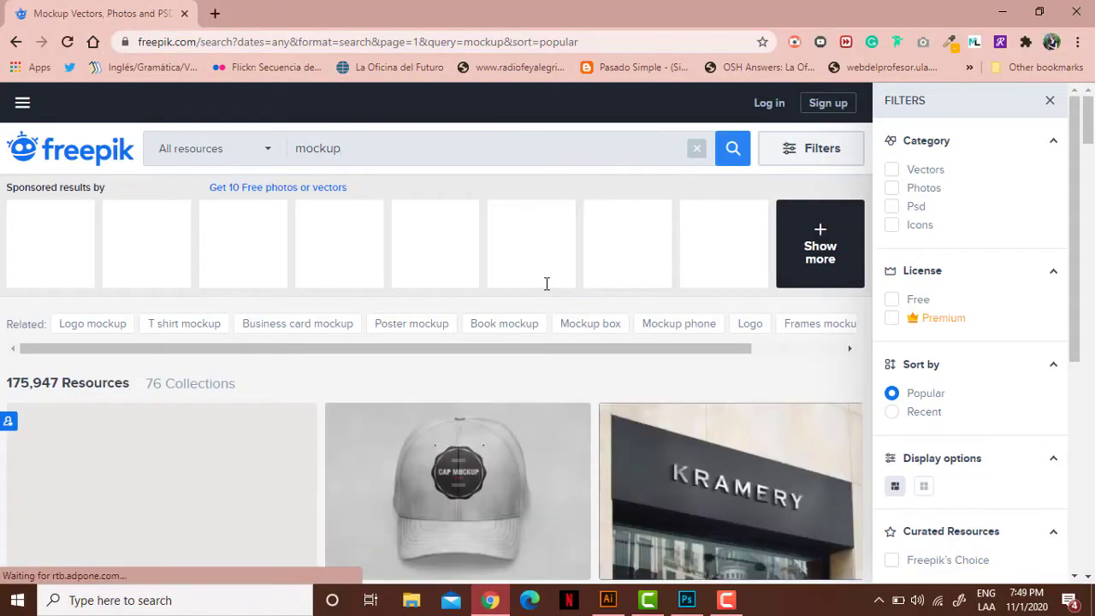
- Hide the search filters and browse the mockup results at full width
{"action": "left_click", "coordinate": [1049, 100]}
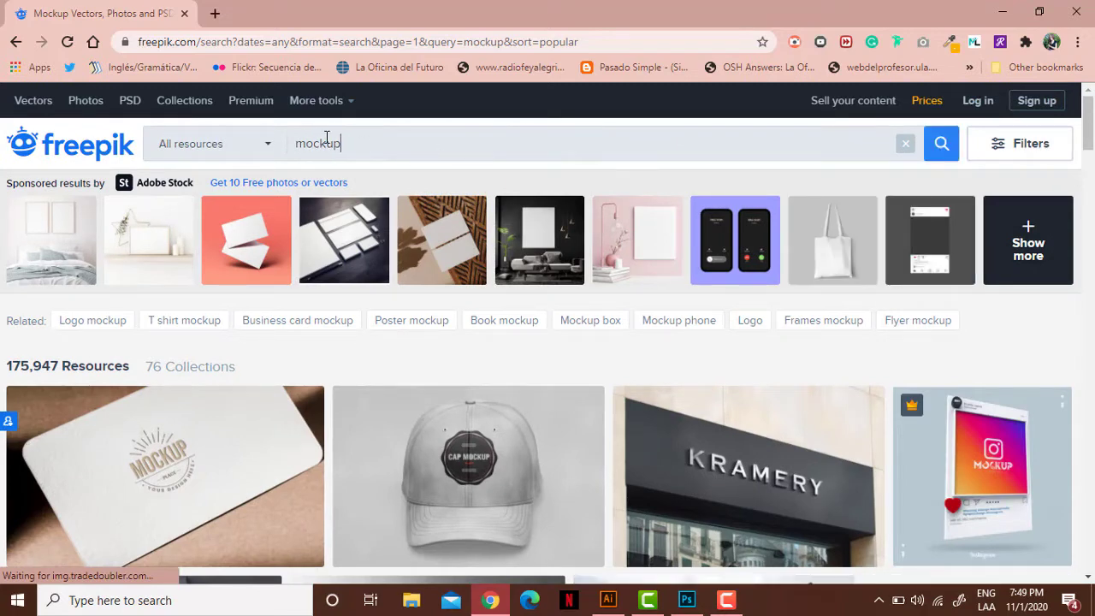
{"action": "scroll", "coordinate": [471, 140], "scroll_direction": "down", "scroll_amount": 1}
{"action": "scroll", "coordinate": [472, 140], "scroll_direction": "down", "scroll_amount": 4}
{"action": "scroll", "coordinate": [482, 161], "scroll_direction": "up", "scroll_amount": 2}
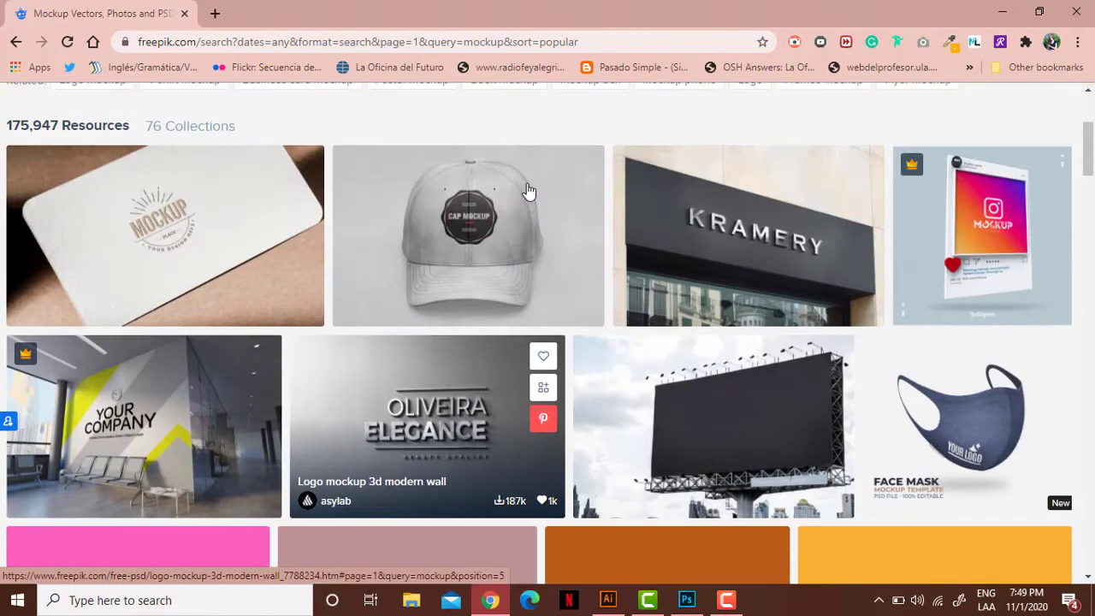
{"action": "scroll", "coordinate": [590, 191], "scroll_direction": "down", "scroll_amount": 2}
{"action": "scroll", "coordinate": [589, 197], "scroll_direction": "down", "scroll_amount": 1}
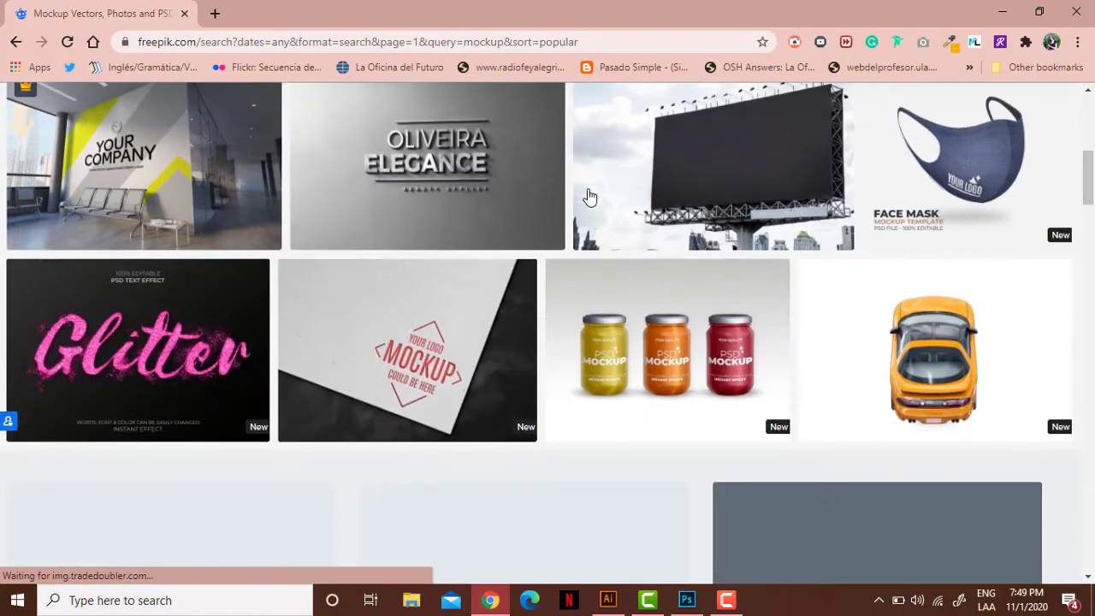
{"action": "scroll", "coordinate": [598, 199], "scroll_direction": "down", "scroll_amount": 3}
{"action": "scroll", "coordinate": [513, 137], "scroll_direction": "up", "scroll_amount": 1}
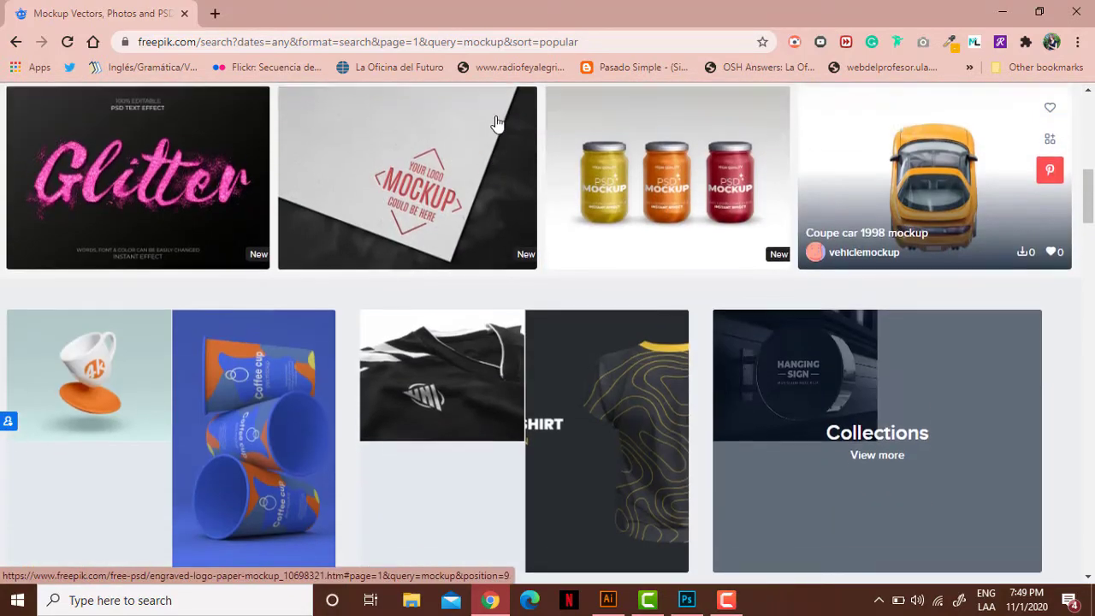
{"action": "scroll", "coordinate": [496, 124], "scroll_direction": "down", "scroll_amount": 1}
{"action": "scroll", "coordinate": [496, 124], "scroll_direction": "up", "scroll_amount": 5}
{"action": "scroll", "coordinate": [623, 146], "scroll_direction": "up", "scroll_amount": 2}
{"action": "scroll", "coordinate": [599, 256], "scroll_direction": "up", "scroll_amount": 1}
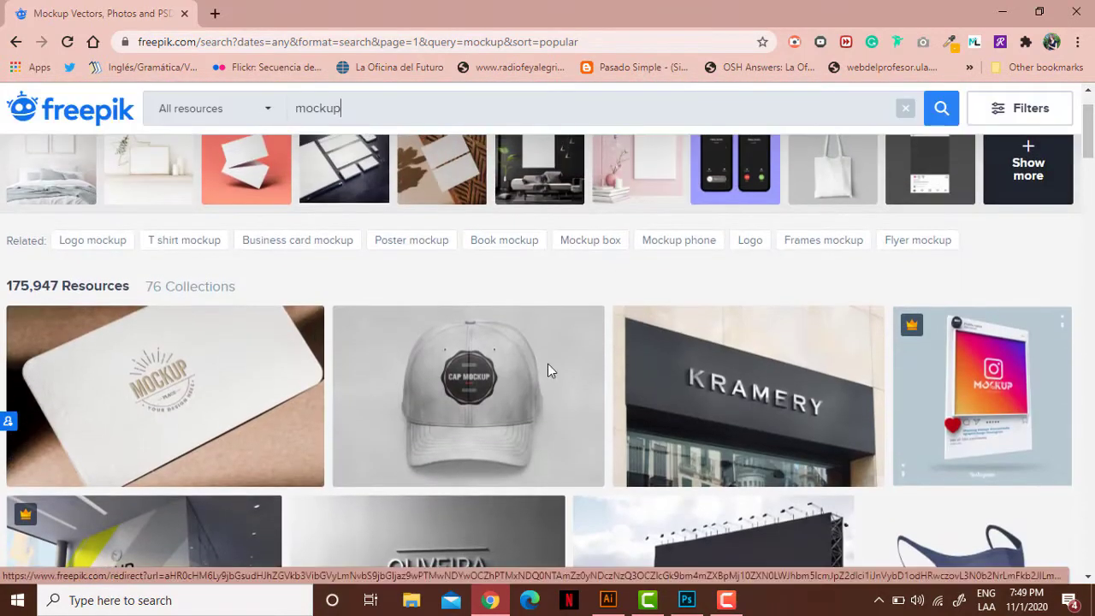
{"action": "scroll", "coordinate": [590, 351], "scroll_direction": "down", "scroll_amount": 3}
{"action": "scroll", "coordinate": [770, 334], "scroll_direction": "up", "scroll_amount": 3}
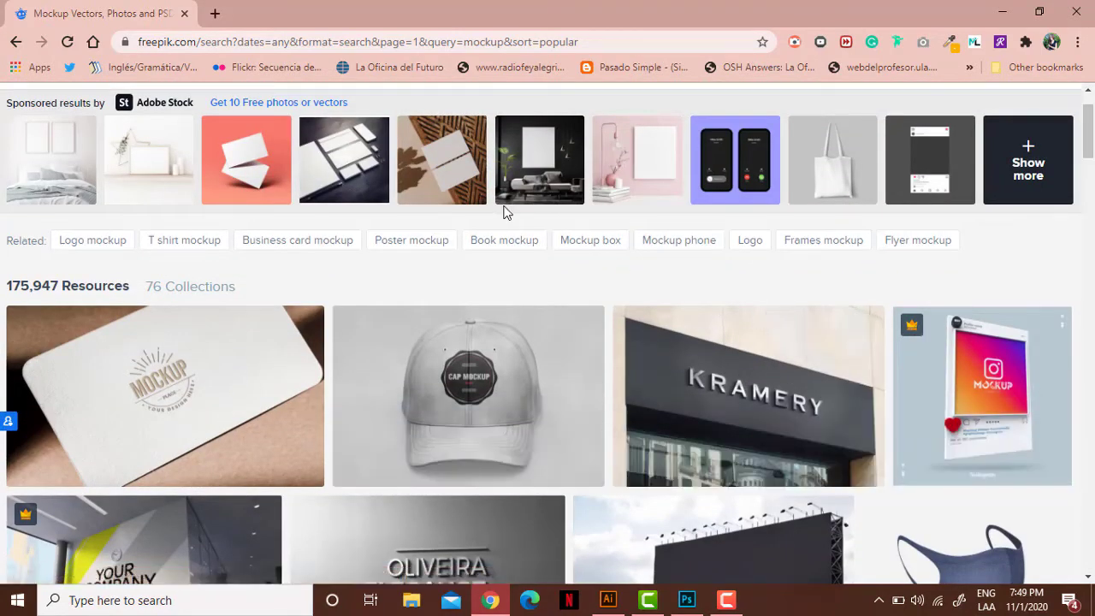
- Scroll down to the white Cup mock up, then return to the two-mug mockup PSD in Photoshop
{"action": "scroll", "coordinate": [607, 379], "scroll_direction": "down", "scroll_amount": 5}
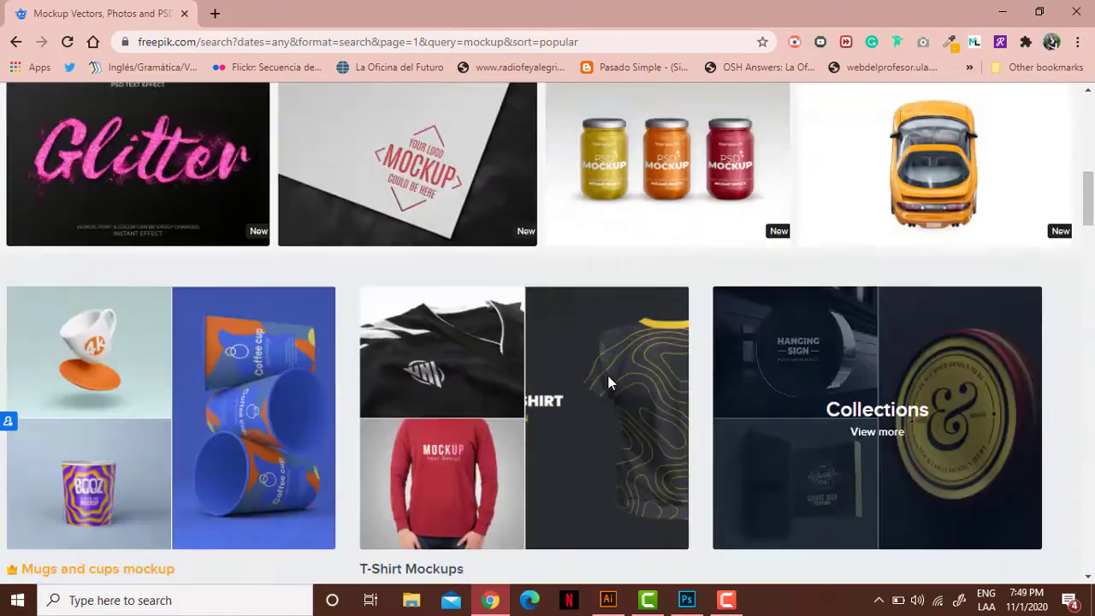
{"action": "scroll", "coordinate": [610, 384], "scroll_direction": "down", "scroll_amount": 4}
{"action": "scroll", "coordinate": [610, 385], "scroll_direction": "down", "scroll_amount": 3}
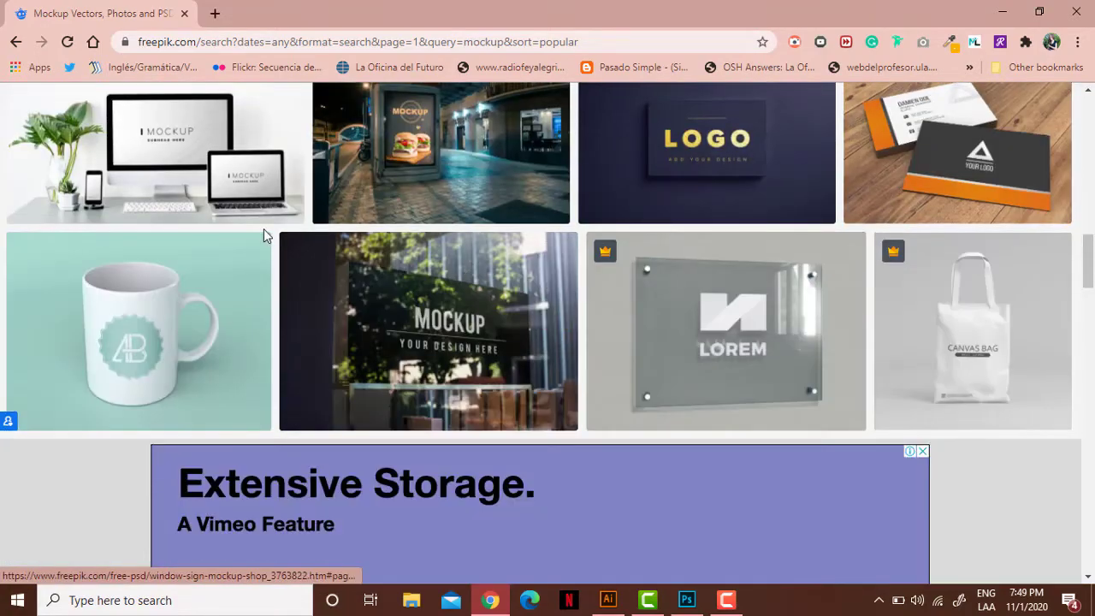
{"action": "scroll", "coordinate": [264, 228], "scroll_direction": "down", "scroll_amount": 1}
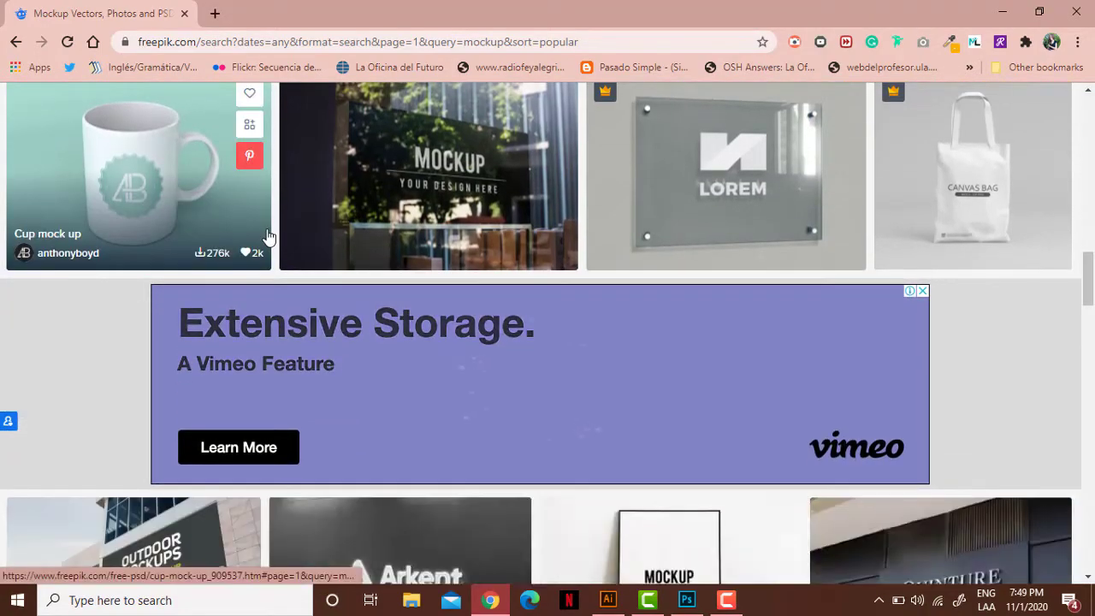
{"action": "scroll", "coordinate": [748, 272], "scroll_direction": "up", "scroll_amount": 2}
{"action": "scroll", "coordinate": [761, 278], "scroll_direction": "down", "scroll_amount": 4}
{"action": "scroll", "coordinate": [770, 282], "scroll_direction": "down", "scroll_amount": 2}
{"action": "scroll", "coordinate": [770, 281], "scroll_direction": "up", "scroll_amount": 4}
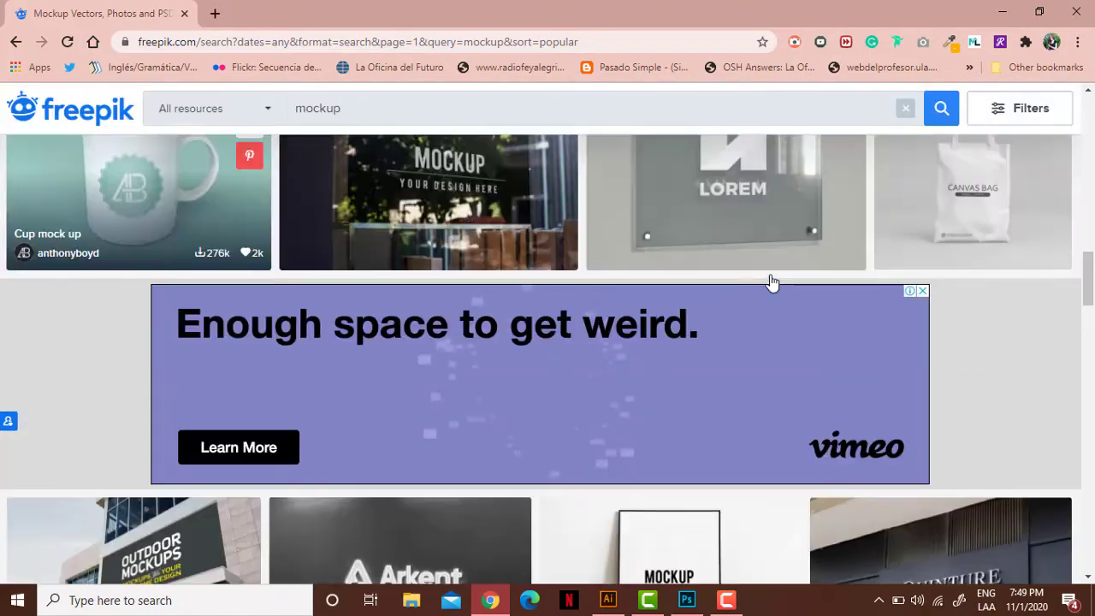
{"action": "scroll", "coordinate": [466, 218], "scroll_direction": "up", "scroll_amount": 3}
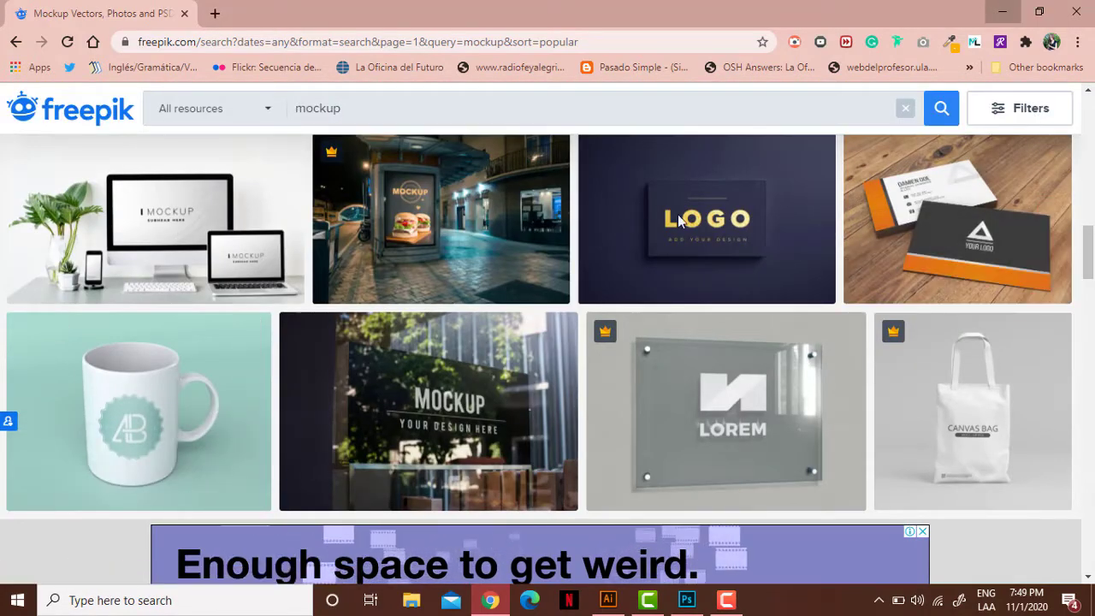
{"action": "left_click", "coordinate": [702, 597]}
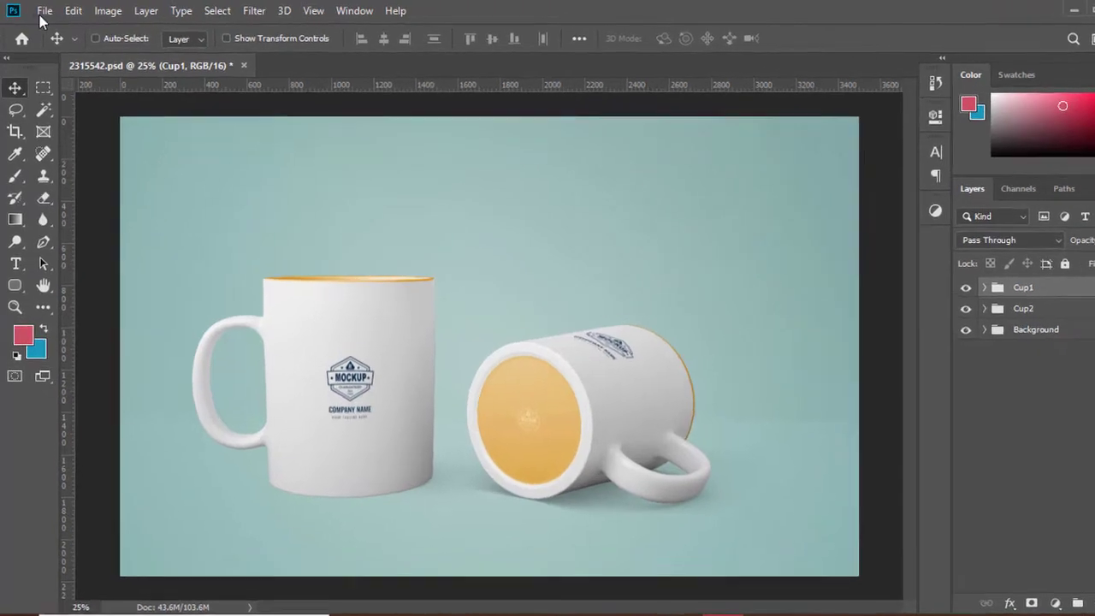
{"action": "left_click", "coordinate": [41, 10]}
{"action": "left_click", "coordinate": [64, 46]}
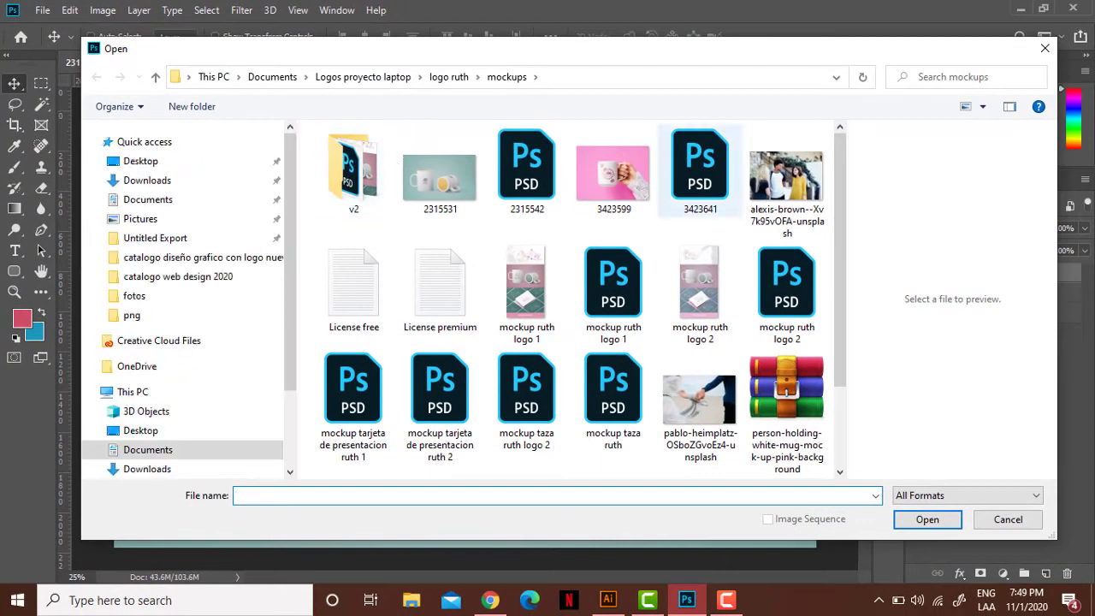
{"action": "key", "text": "Escape"}
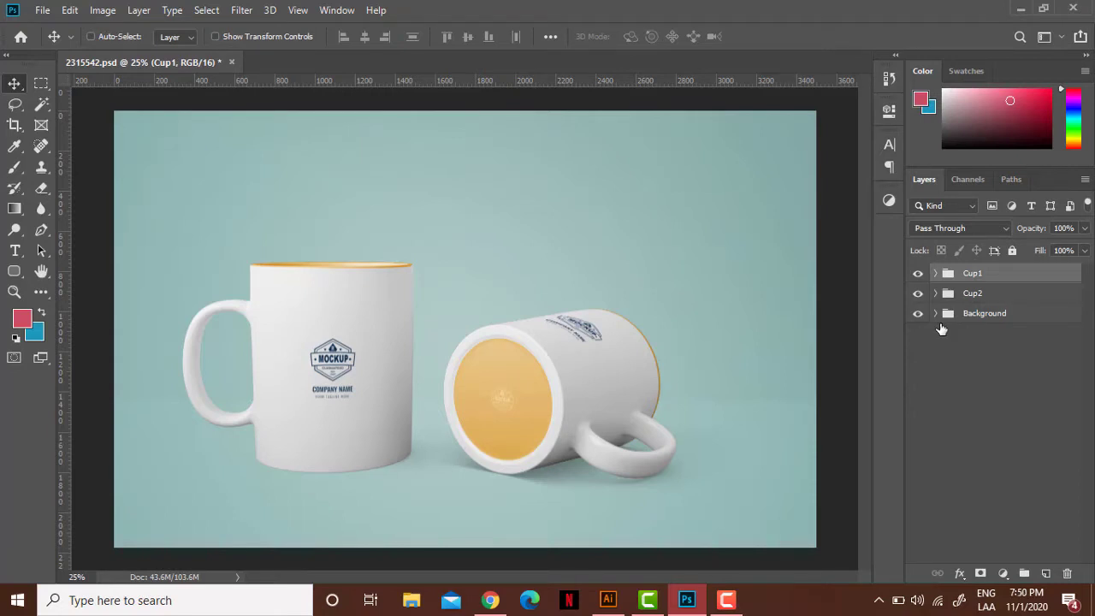
{"action": "left_click", "coordinate": [936, 274]}
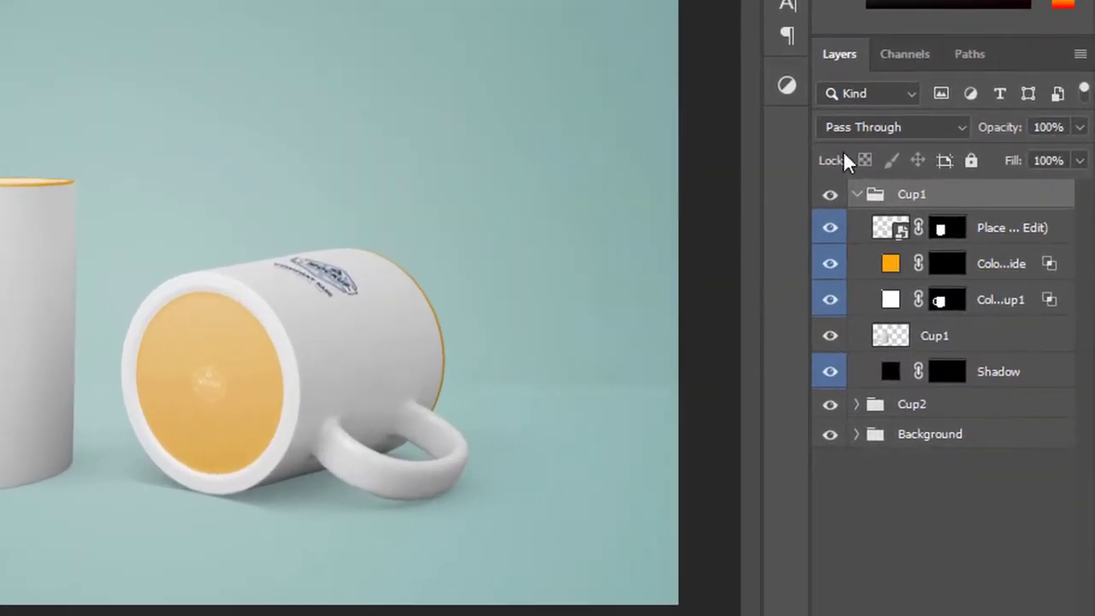
{"action": "left_click_drag", "start_coordinate": [774, 273], "coordinate": [723, 274]}
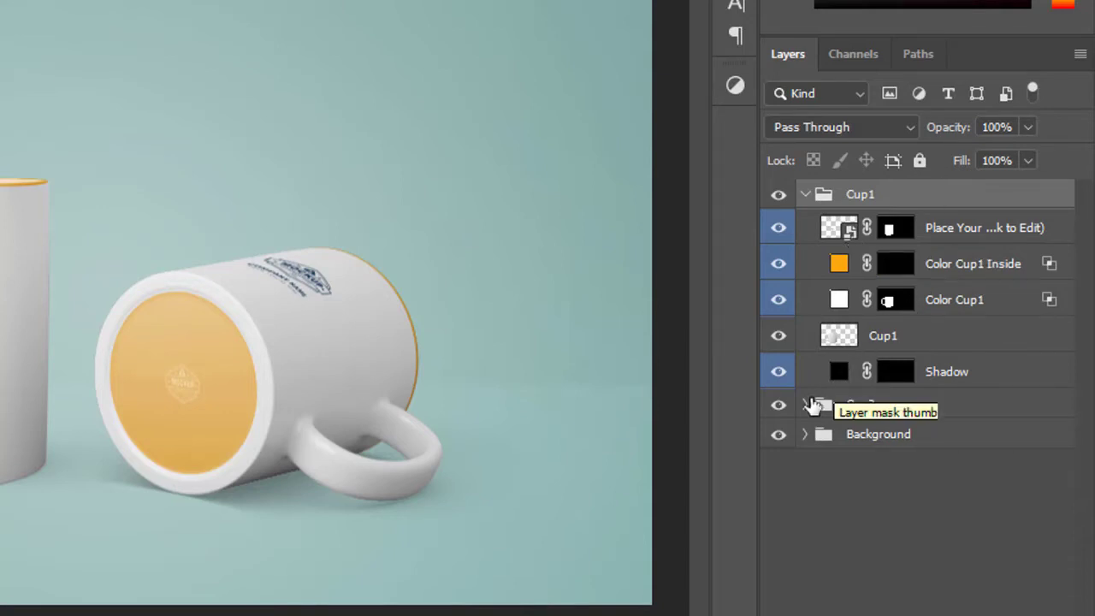
{"action": "left_click", "coordinate": [805, 403]}
{"action": "scroll", "coordinate": [855, 402], "scroll_direction": "down", "scroll_amount": 2}
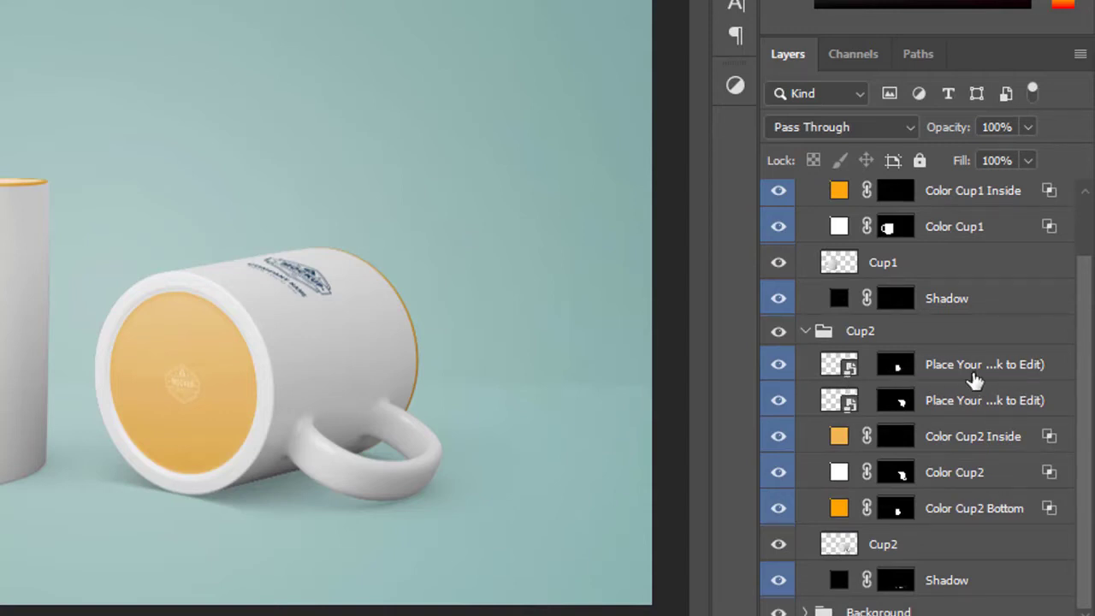
{"action": "left_click", "coordinate": [975, 372]}
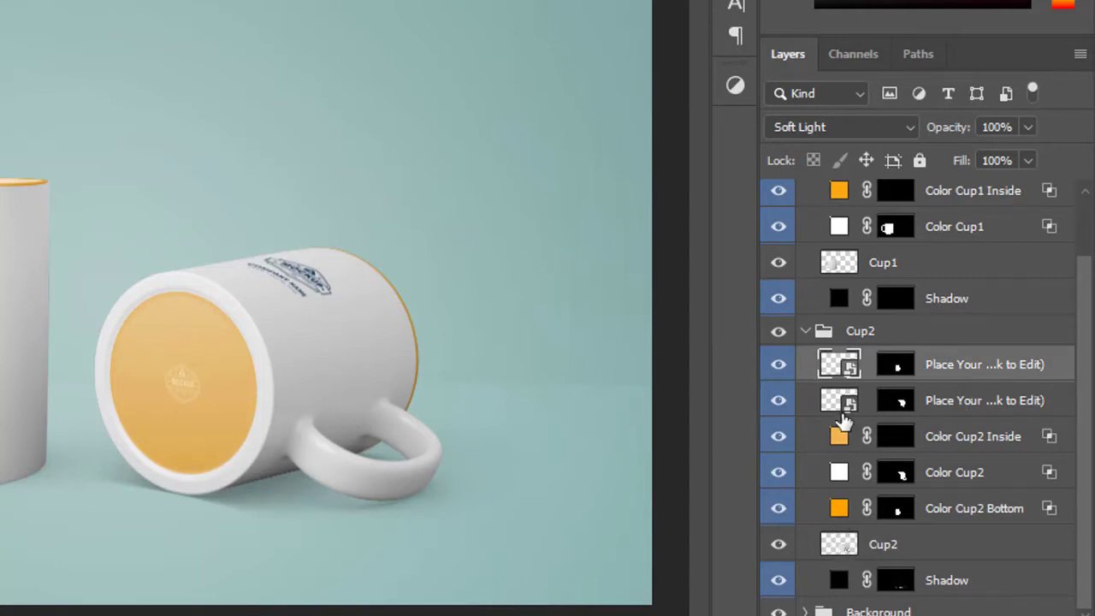
{"action": "scroll", "coordinate": [864, 487], "scroll_direction": "up", "scroll_amount": 2}
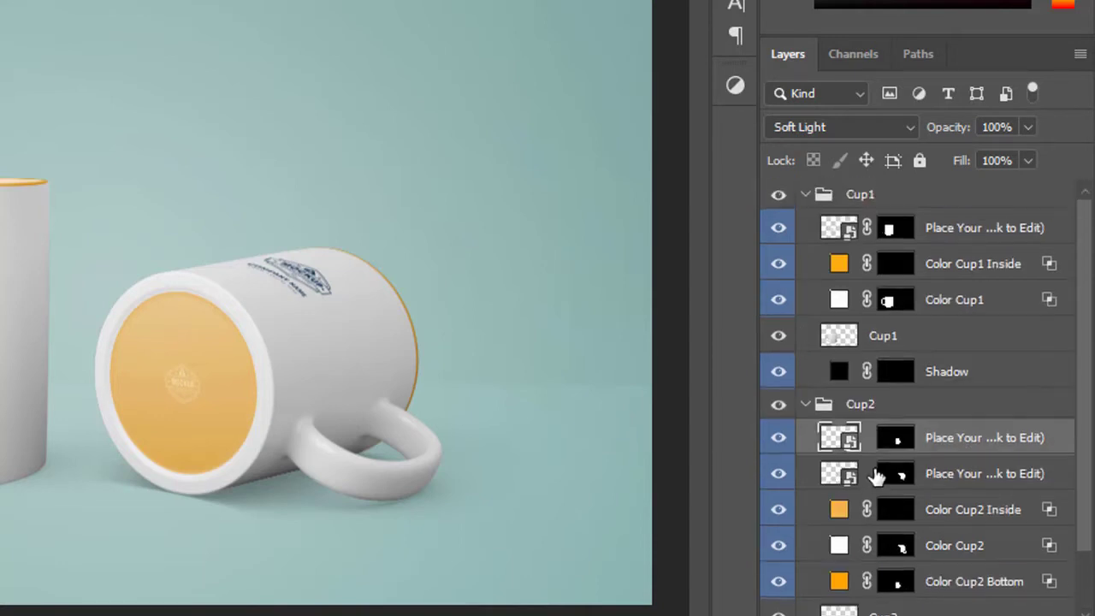
{"action": "left_click", "coordinate": [954, 240]}
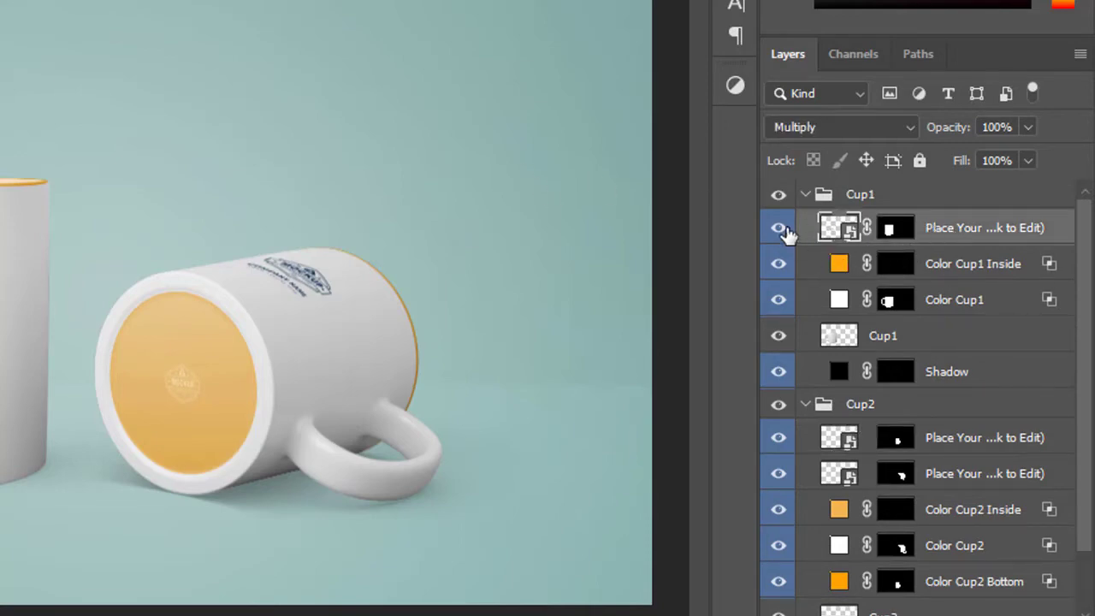
{"action": "left_click", "coordinate": [779, 227]}
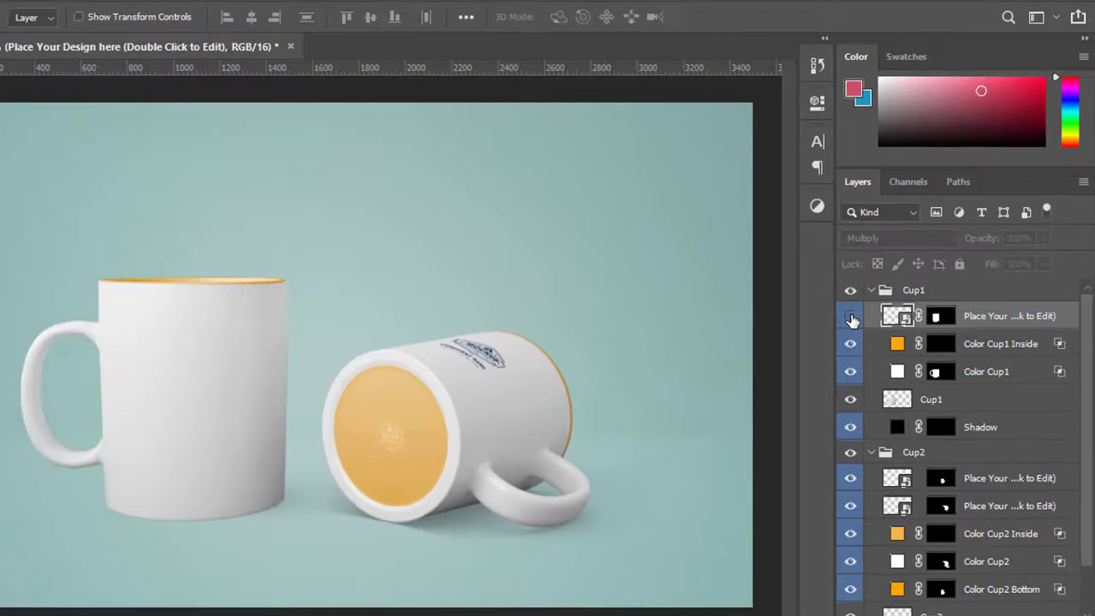
{"action": "left_click", "coordinate": [852, 319]}
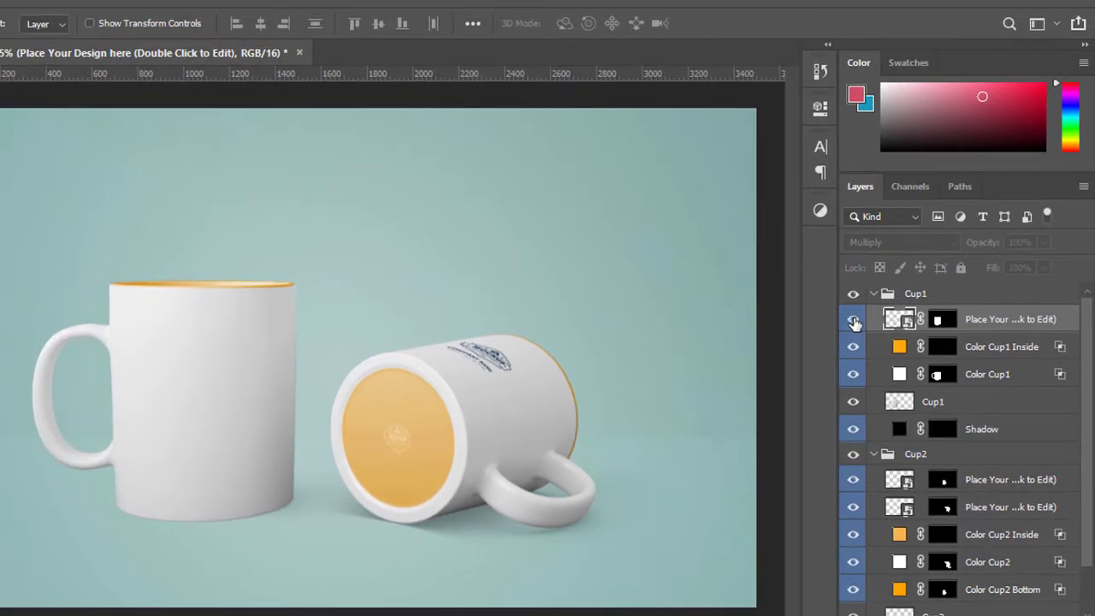
{"action": "left_click", "coordinate": [854, 321]}
{"action": "left_click", "coordinate": [853, 320]}
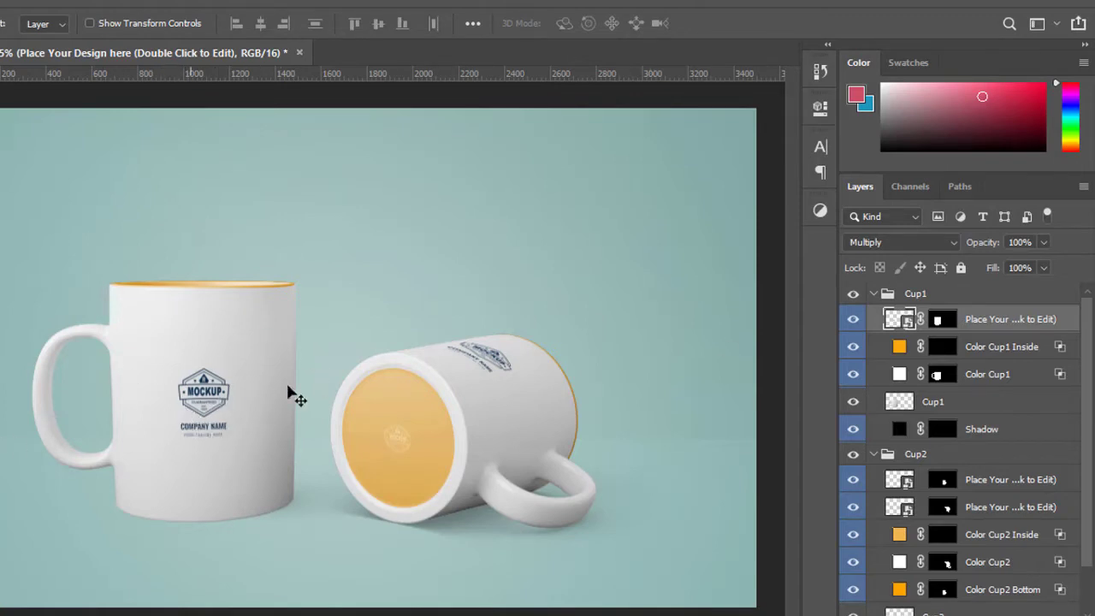
- Open Cup1's design smart object as a .psb and hide its 'Place Your Design here' layer
{"action": "double_click", "coordinate": [905, 339]}
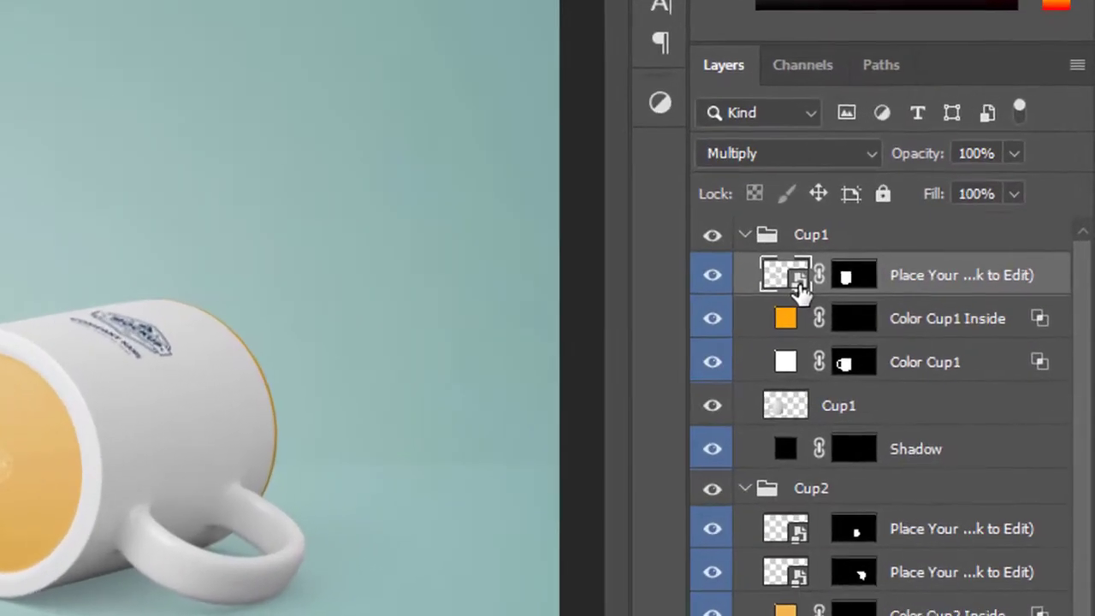
{"action": "double_click", "coordinate": [794, 282]}
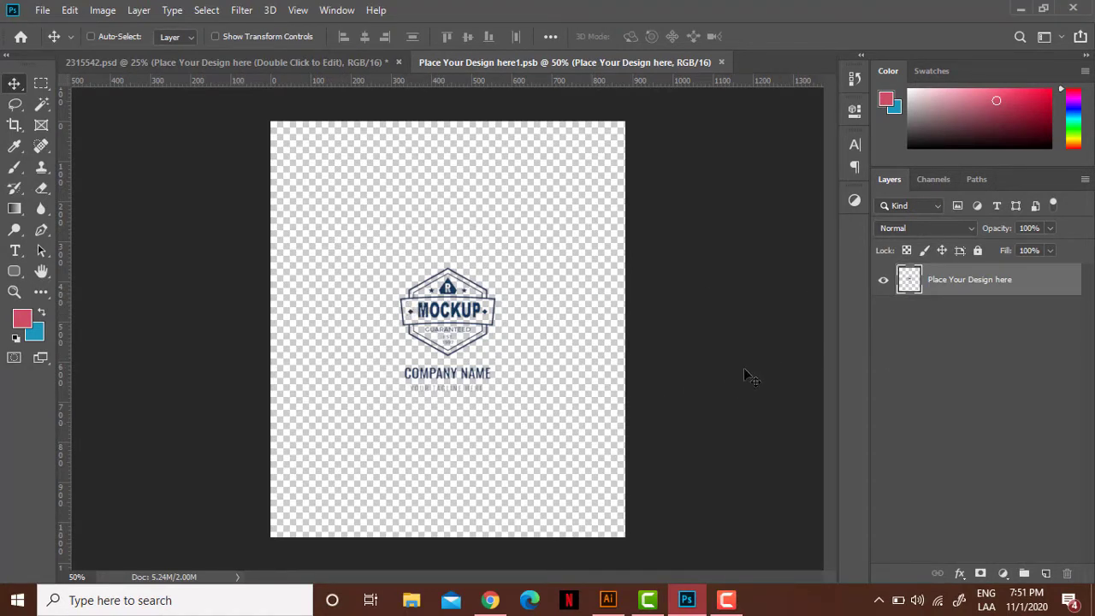
{"action": "left_click", "coordinate": [882, 281]}
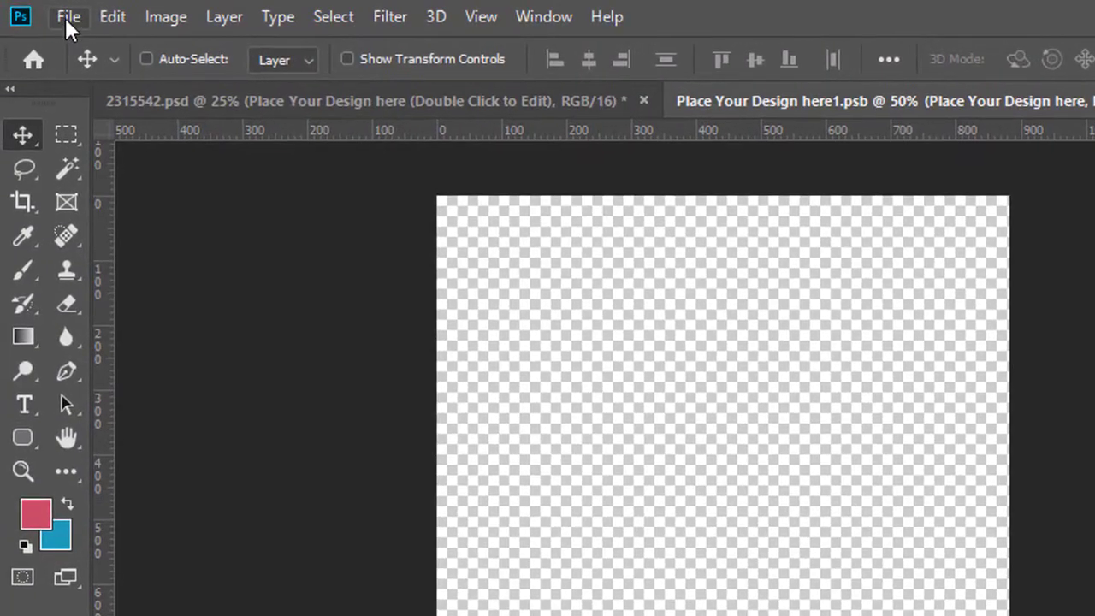
- Place Embedded the DV diseño logo from the Logos proyecto laptop folder
{"action": "left_click", "coordinate": [42, 10]}
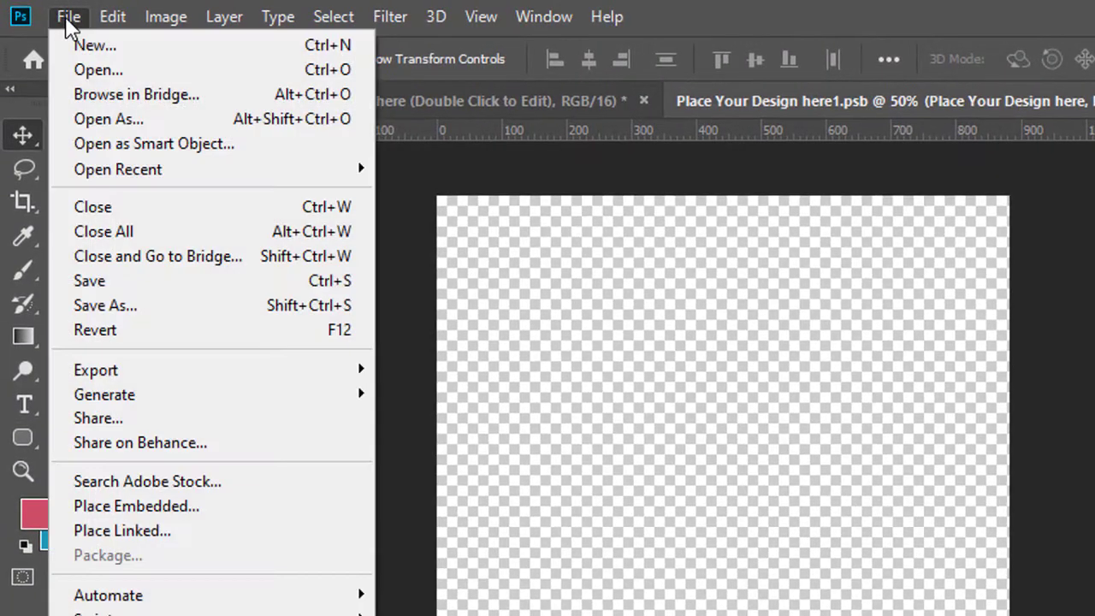
{"action": "left_click", "coordinate": [160, 508]}
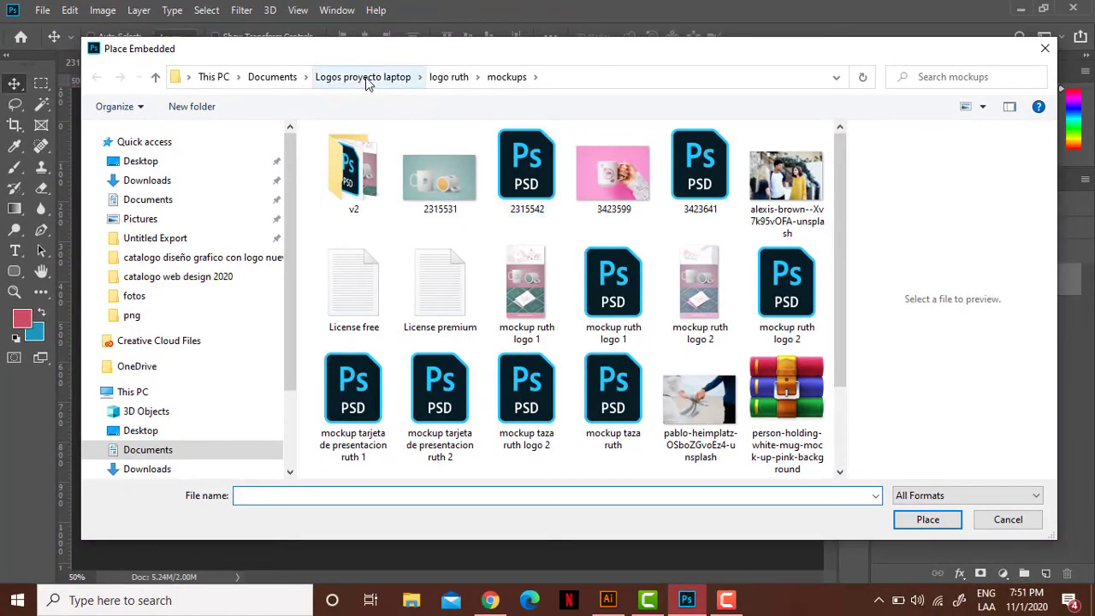
{"action": "left_click", "coordinate": [363, 76]}
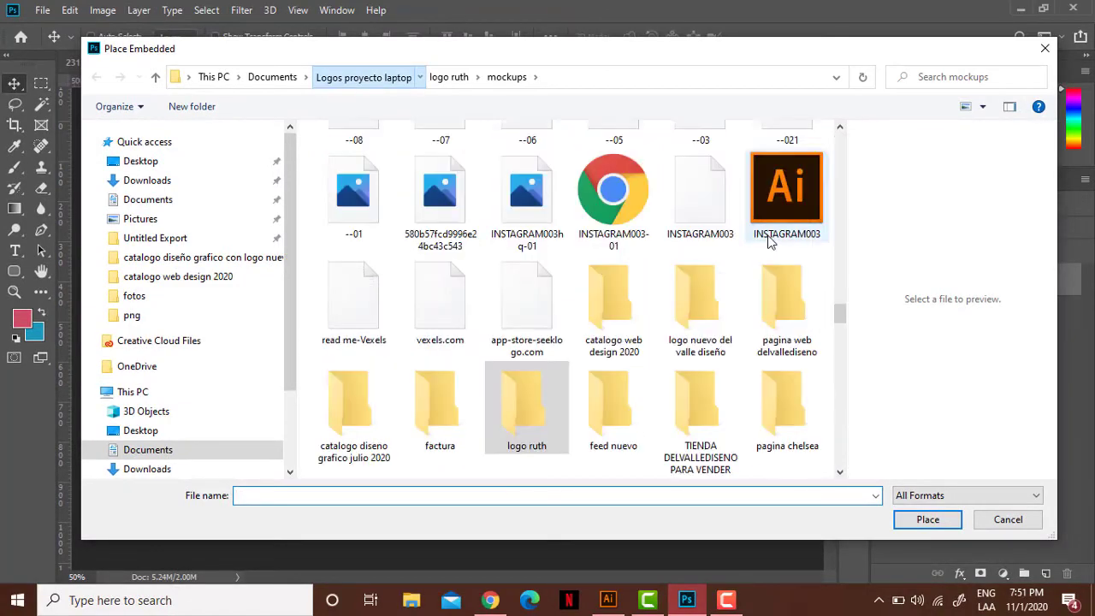
{"action": "double_click", "coordinate": [700, 299]}
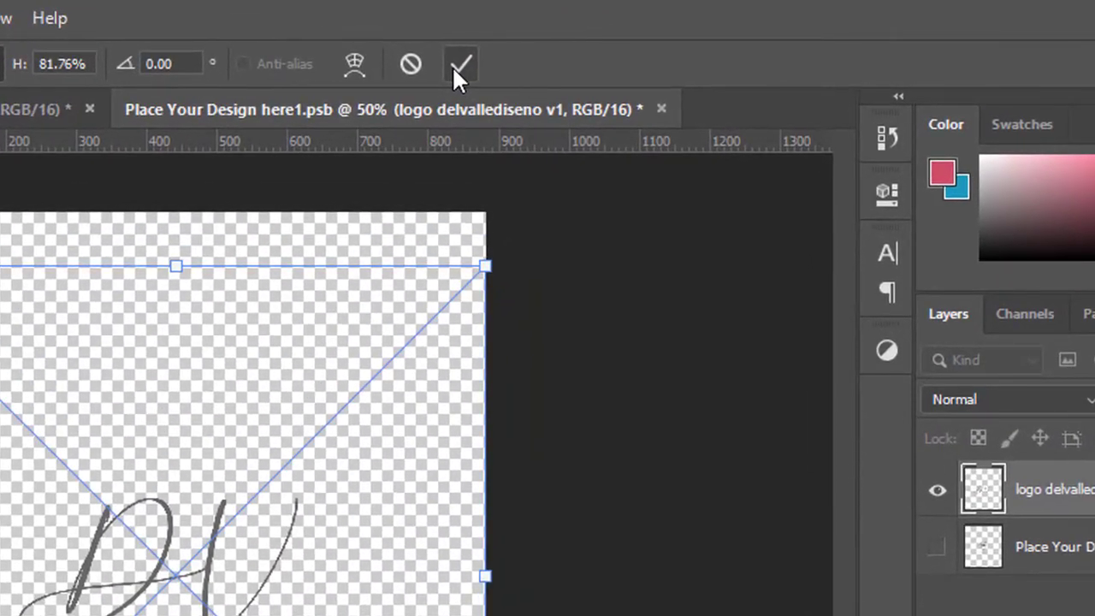
- Commit the DV logo, nudge it onto the placeholder MOCKUP logo's position, then hide the placeholder
{"action": "left_click", "coordinate": [456, 68]}
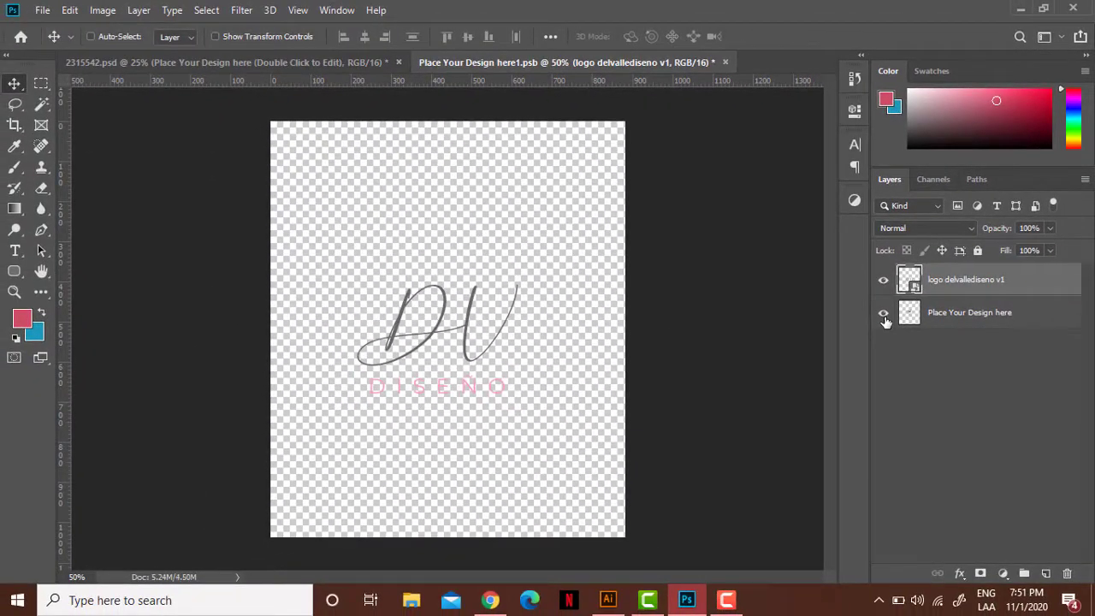
{"action": "left_click", "coordinate": [883, 313]}
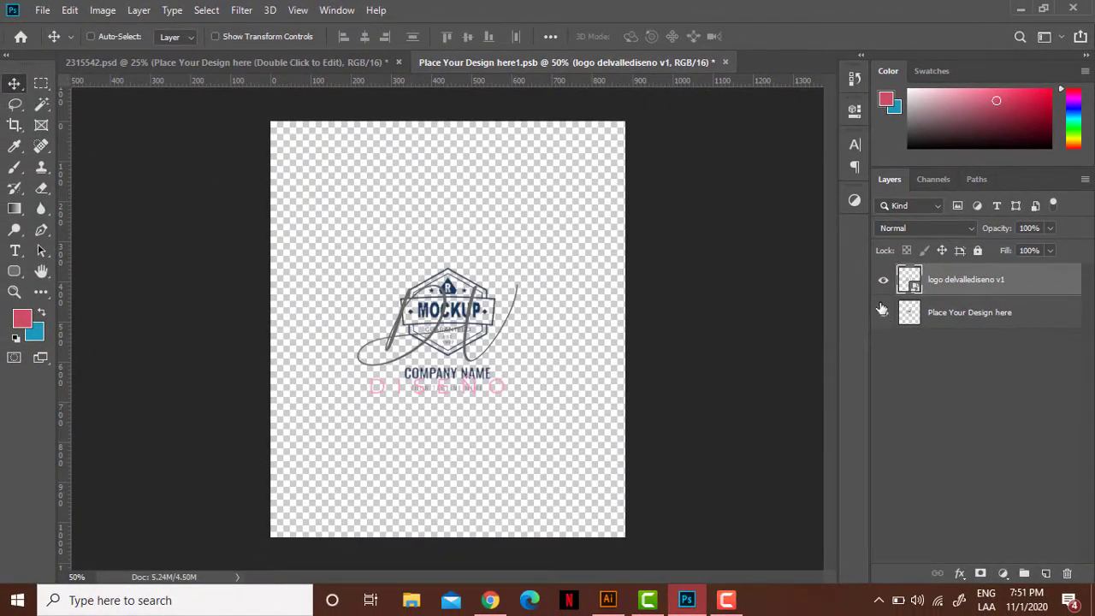
{"action": "left_click_drag", "start_coordinate": [465, 330], "coordinate": [469, 318]}
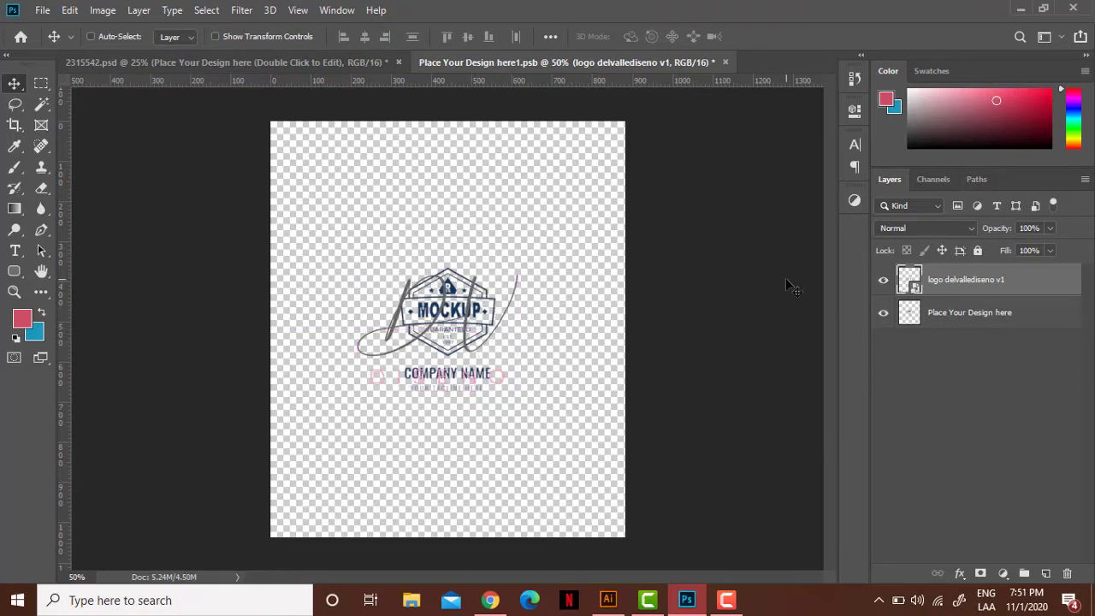
{"action": "left_click", "coordinate": [884, 317]}
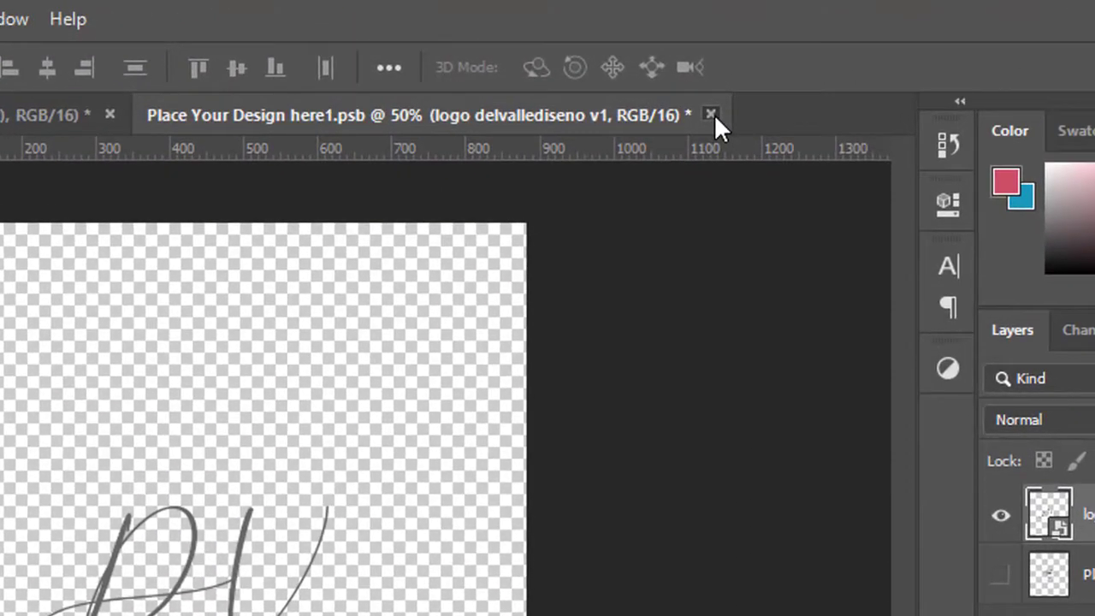
- Close Cup1's design .psb, saving the changes
{"action": "left_click", "coordinate": [711, 115]}
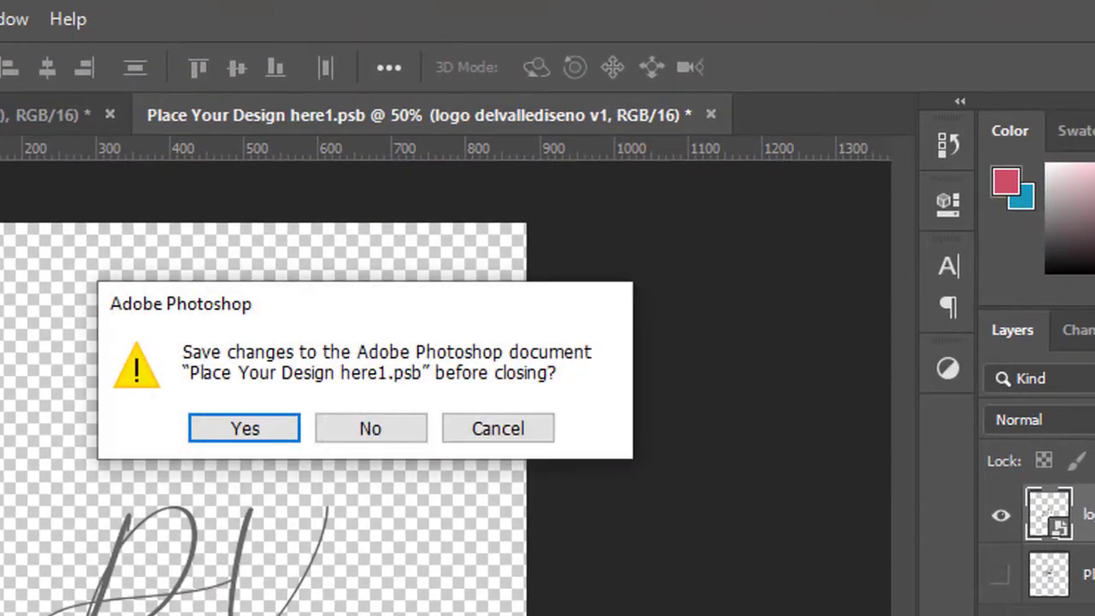
{"action": "left_click", "coordinate": [246, 428]}
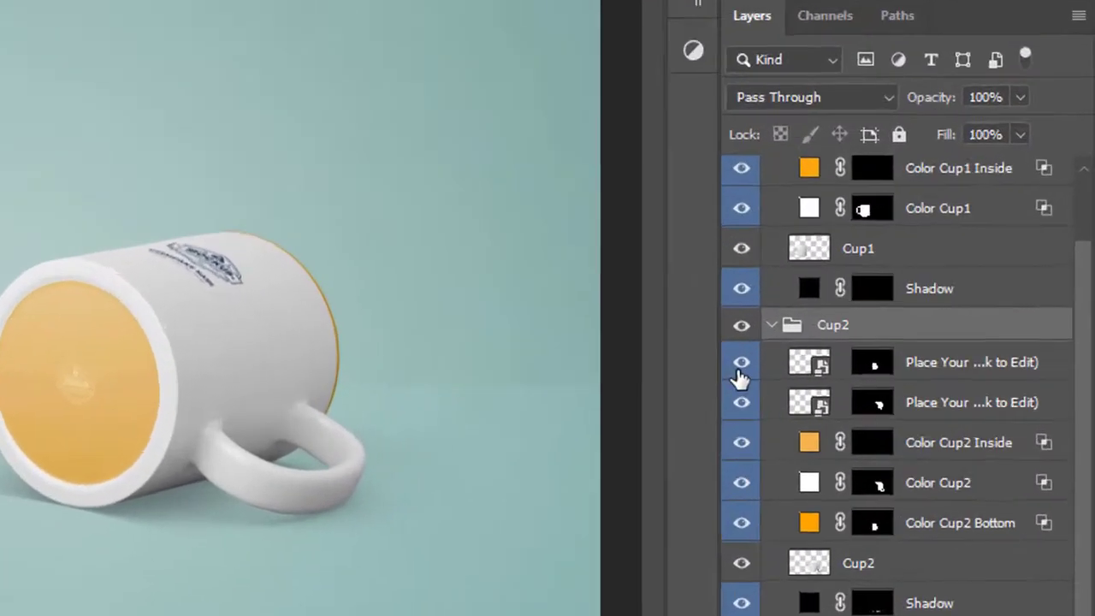
- Identify Cup2's side-logo design layer and open it as its own document
{"action": "left_click", "coordinate": [883, 387]}
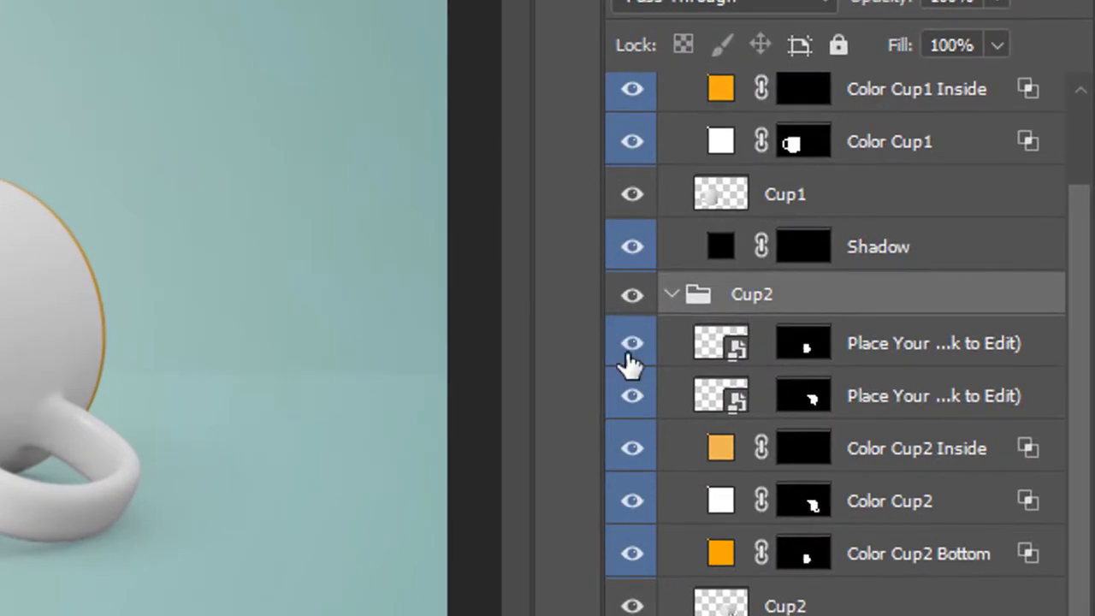
{"action": "left_click", "coordinate": [625, 397]}
{"action": "double_click", "coordinate": [737, 402]}
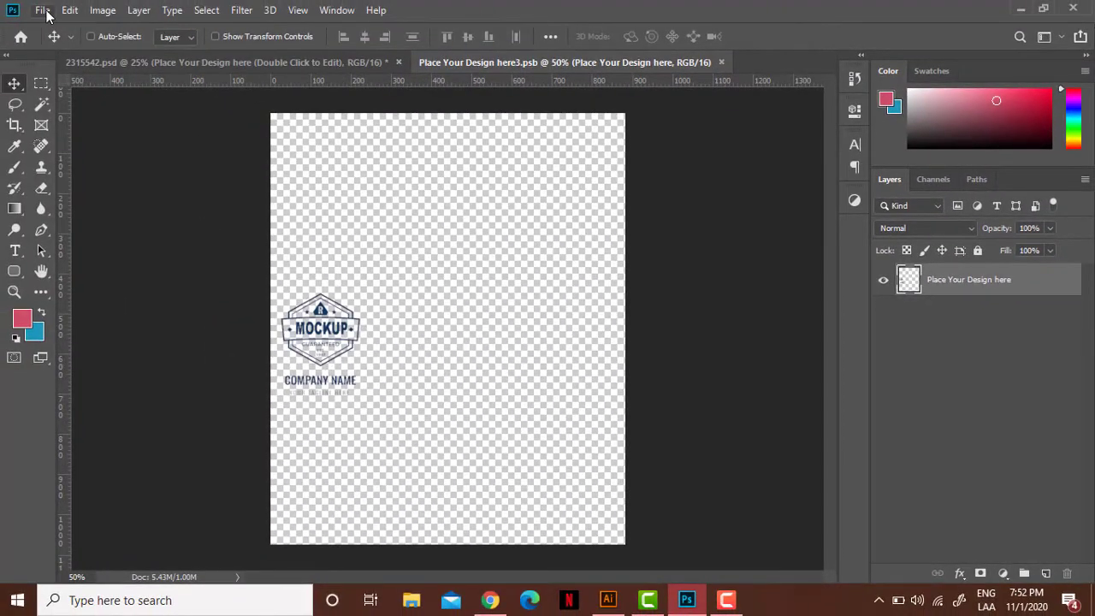
- Embed the DV diseño logo, shrunk to about half size over the placeholder badge
{"action": "left_click", "coordinate": [43, 11]}
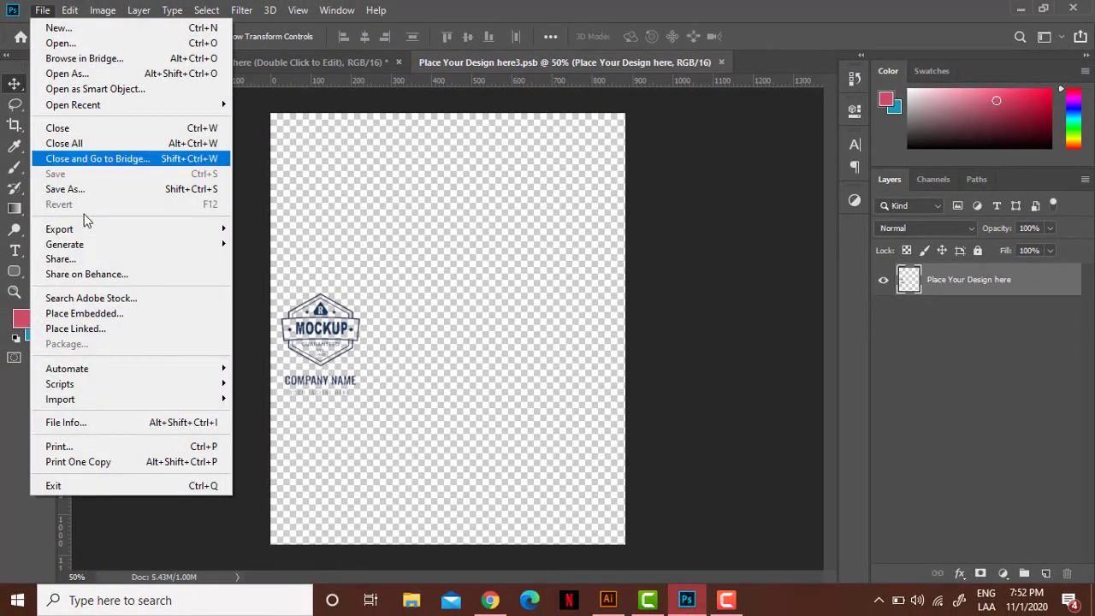
{"action": "left_click", "coordinate": [104, 314]}
{"action": "left_click", "coordinate": [927, 587]}
{"action": "left_click_drag", "start_coordinate": [623, 503], "coordinate": [490, 346]}
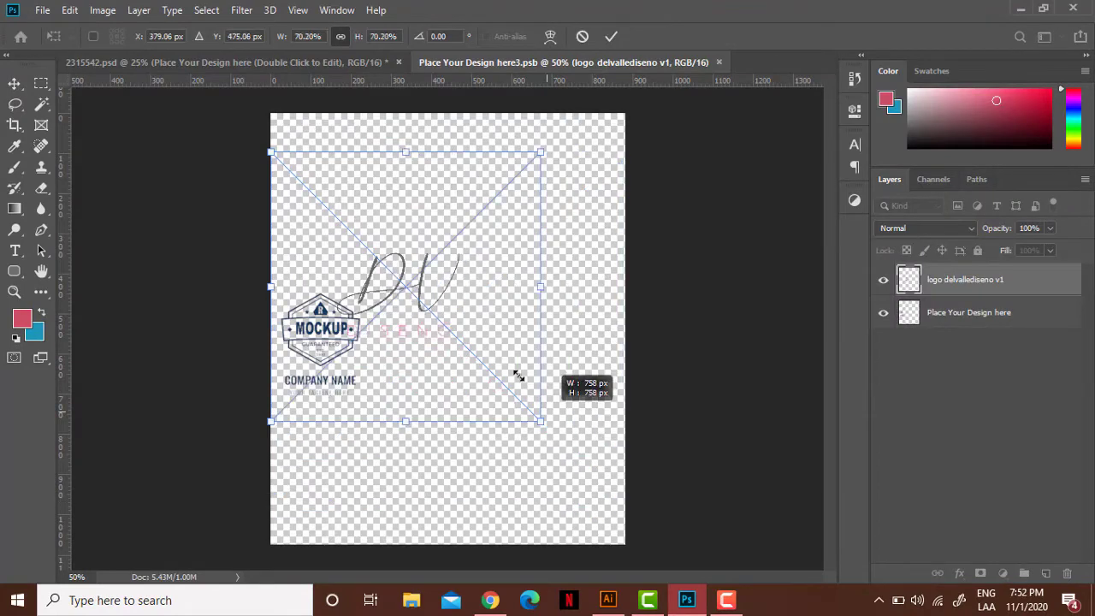
{"action": "left_click_drag", "start_coordinate": [403, 263], "coordinate": [360, 344]}
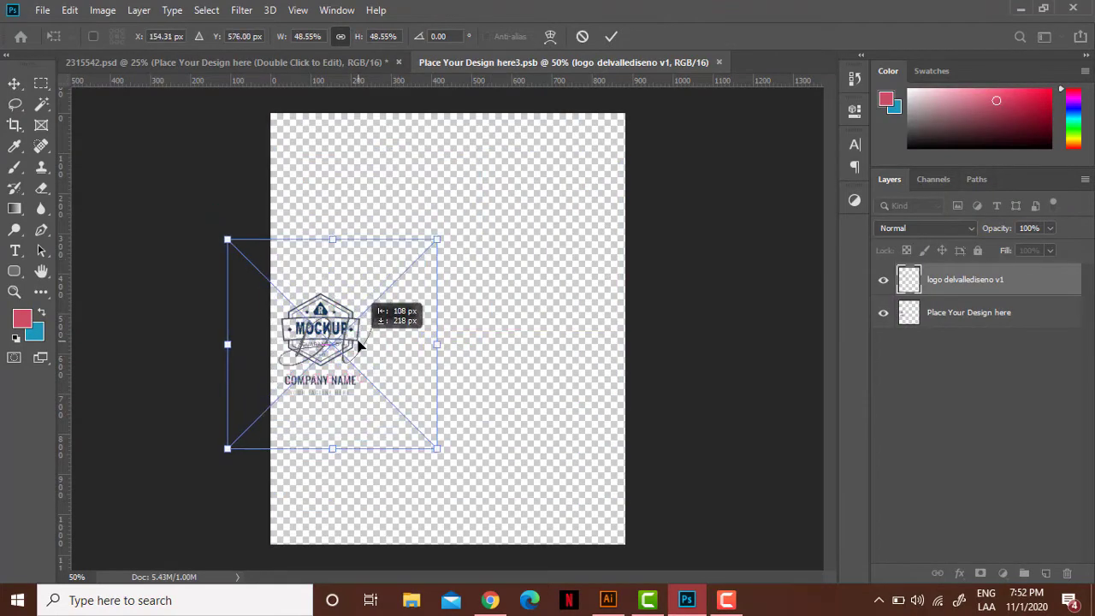
{"action": "left_click", "coordinate": [613, 37]}
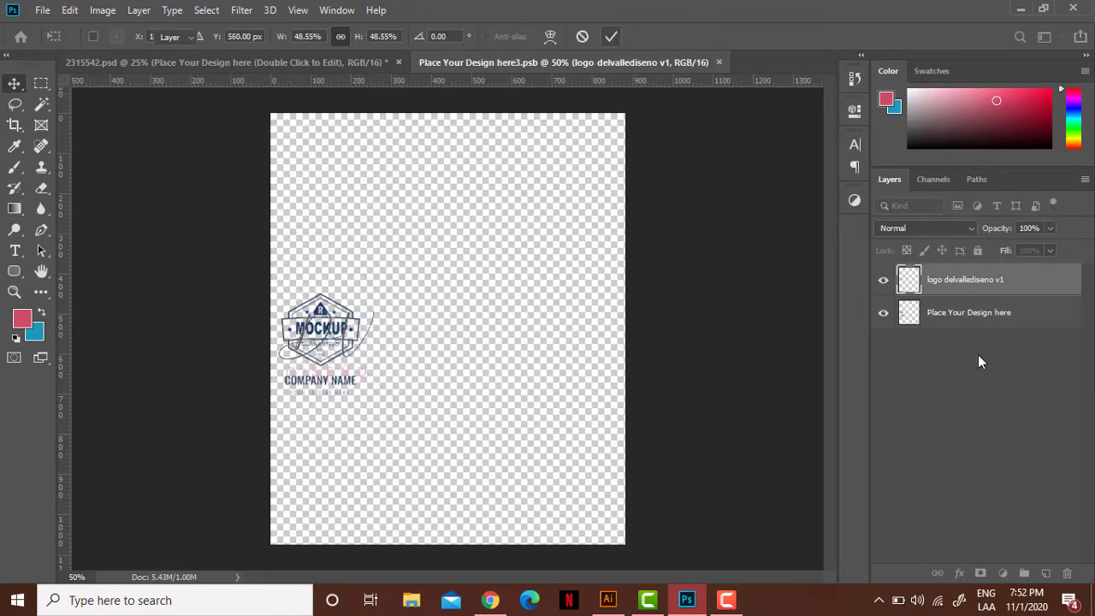
- Hide the placeholder MOCKUP badge and close the side design, saving changes
{"action": "left_click", "coordinate": [882, 315]}
{"action": "left_click", "coordinate": [725, 62]}
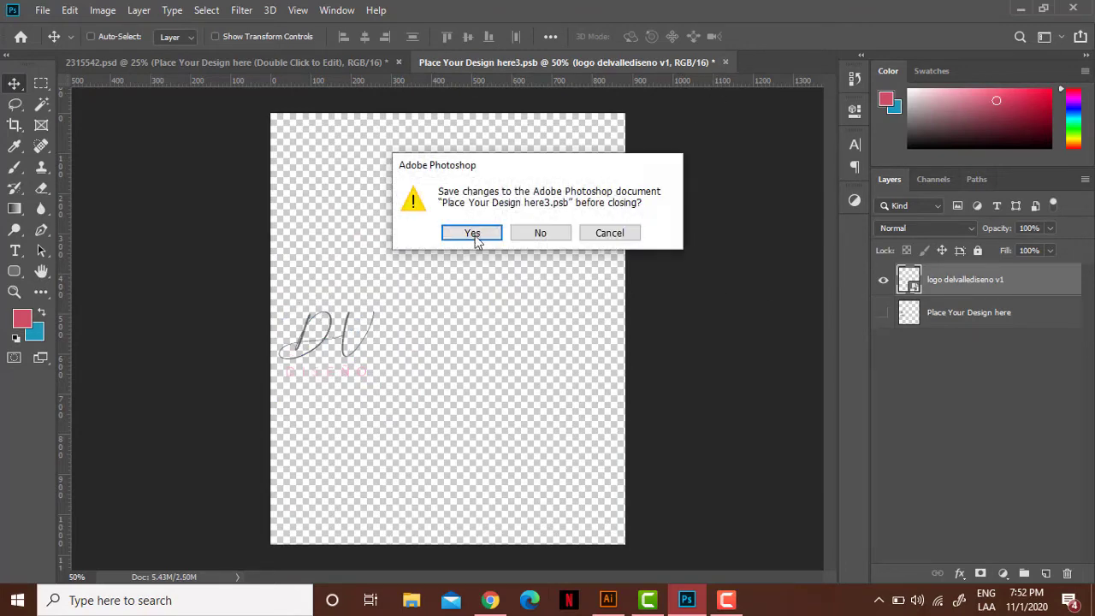
{"action": "left_click", "coordinate": [490, 236]}
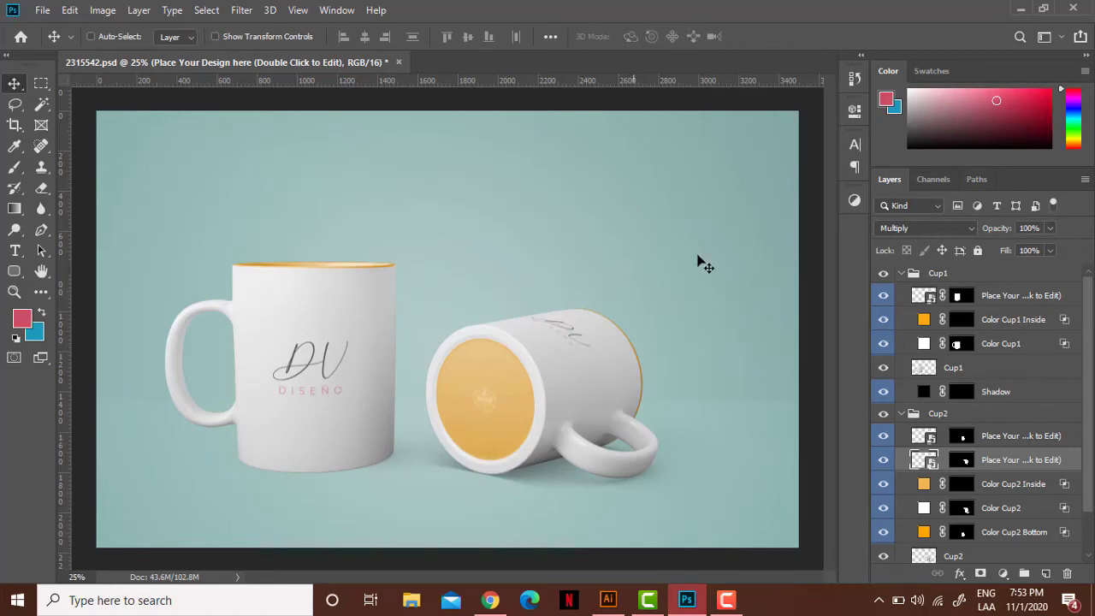
- Toggle the 'Color Cup1 Inside' layer's visibility to confirm it holds the upright mug's orange interior
{"action": "scroll", "coordinate": [976, 393], "scroll_direction": "down", "scroll_amount": 2}
{"action": "scroll", "coordinate": [975, 396], "scroll_direction": "up", "scroll_amount": 2}
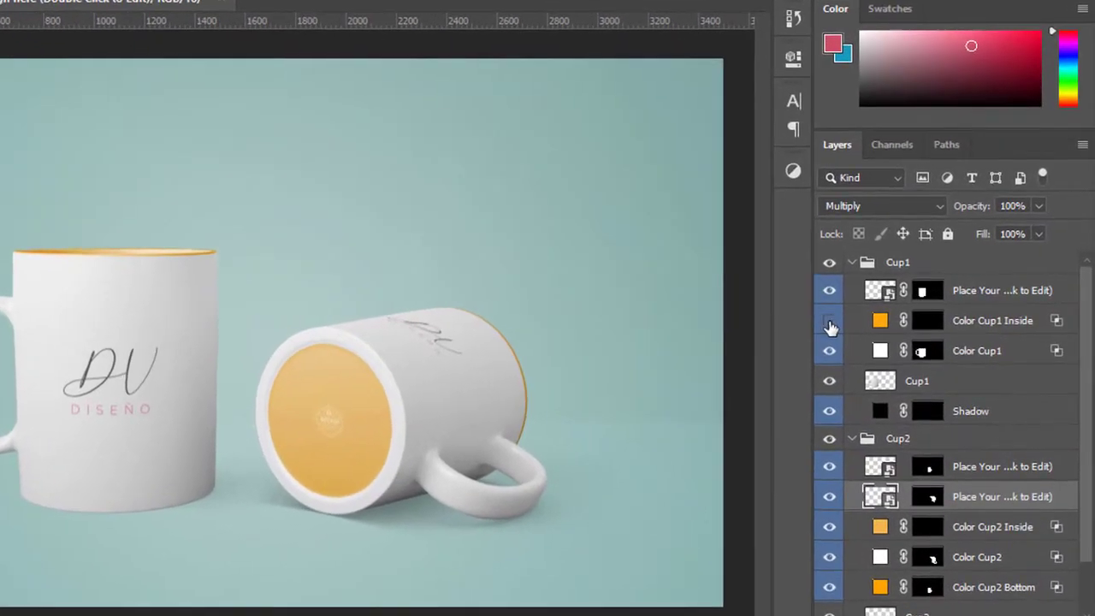
{"action": "left_click", "coordinate": [884, 325]}
{"action": "left_click", "coordinate": [828, 325]}
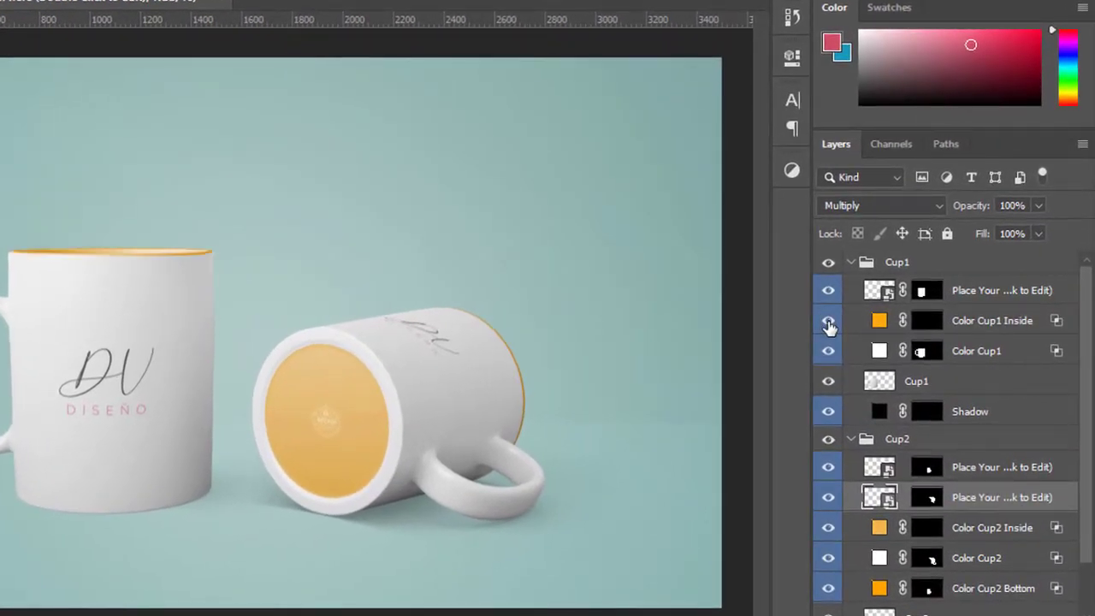
{"action": "left_click", "coordinate": [828, 325]}
{"action": "left_click", "coordinate": [828, 325]}
- Change the Color Cup1 Inside fill from orange ffa80f to pink ff98d5
{"action": "double_click", "coordinate": [878, 324]}
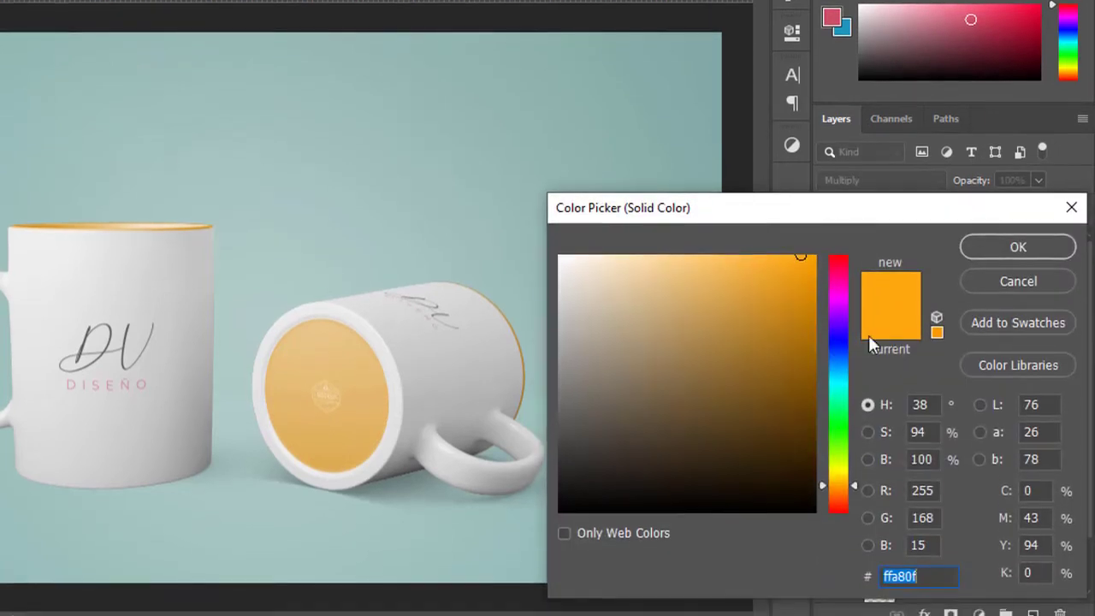
{"action": "left_click_drag", "start_coordinate": [733, 209], "coordinate": [695, 163]}
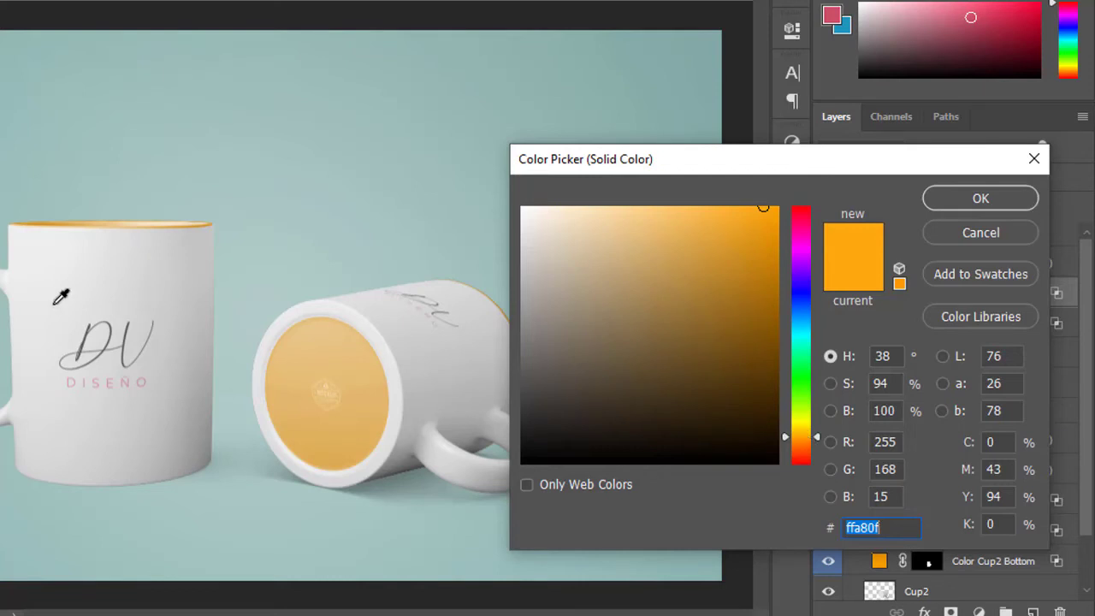
{"action": "left_click", "coordinate": [130, 338]}
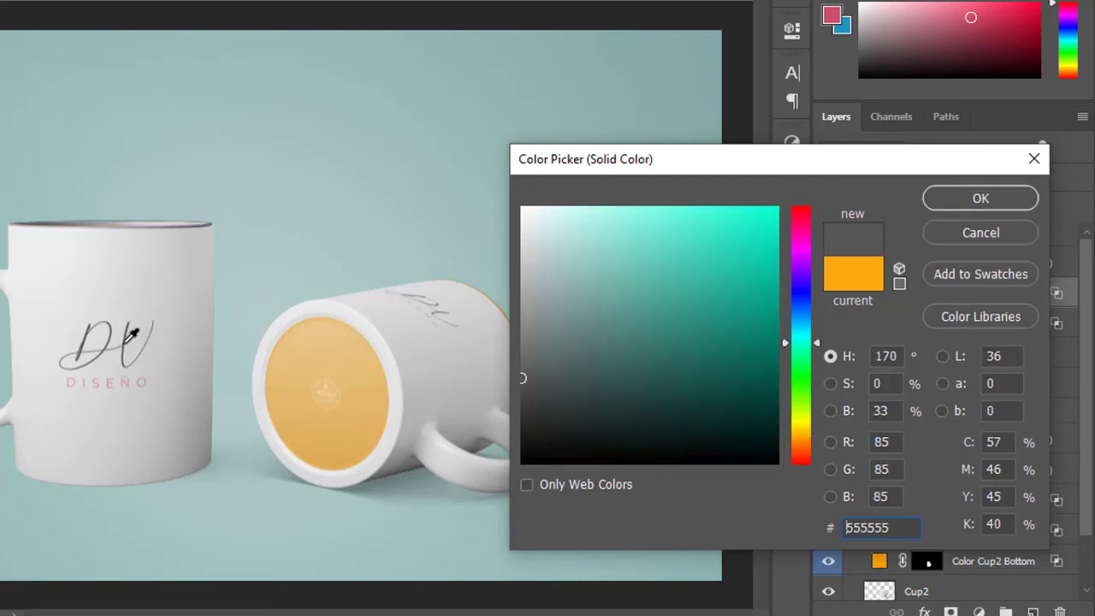
{"action": "left_click", "coordinate": [126, 381]}
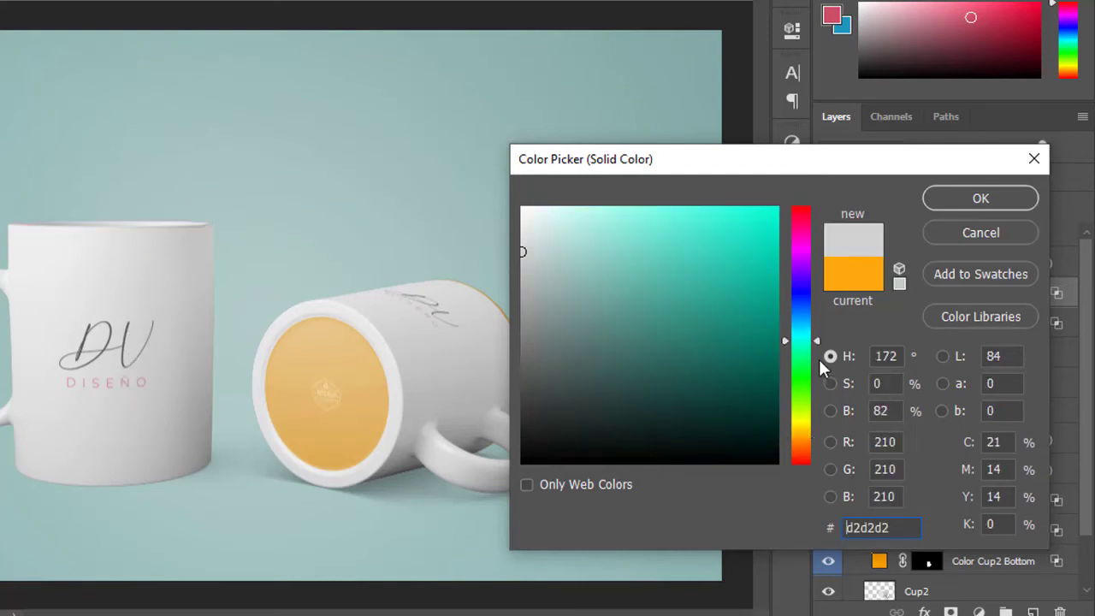
{"action": "left_click", "coordinate": [817, 208]}
{"action": "left_click", "coordinate": [627, 225]}
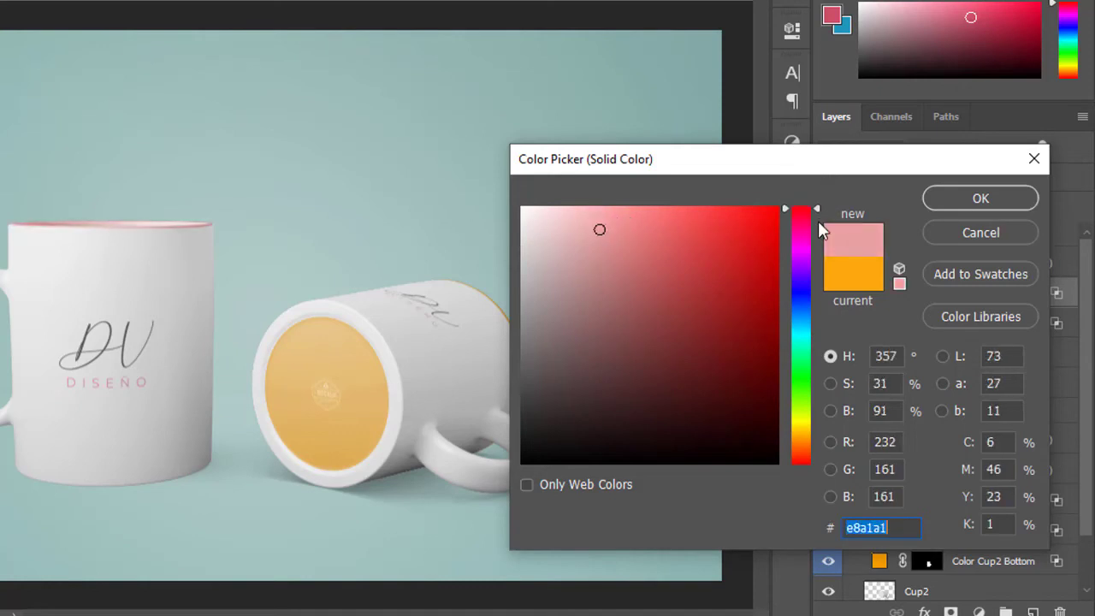
{"action": "left_click_drag", "start_coordinate": [820, 229], "coordinate": [817, 231]}
{"action": "left_click", "coordinate": [625, 206]}
{"action": "left_click", "coordinate": [973, 199]}
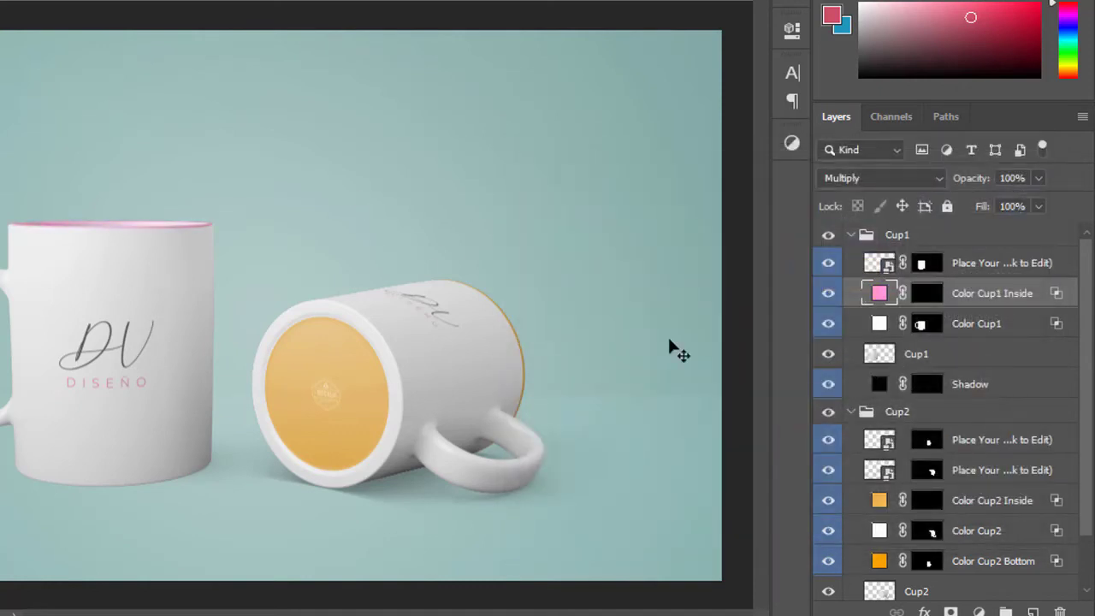
{"action": "scroll", "coordinate": [872, 436], "scroll_direction": "down", "scroll_amount": 2}
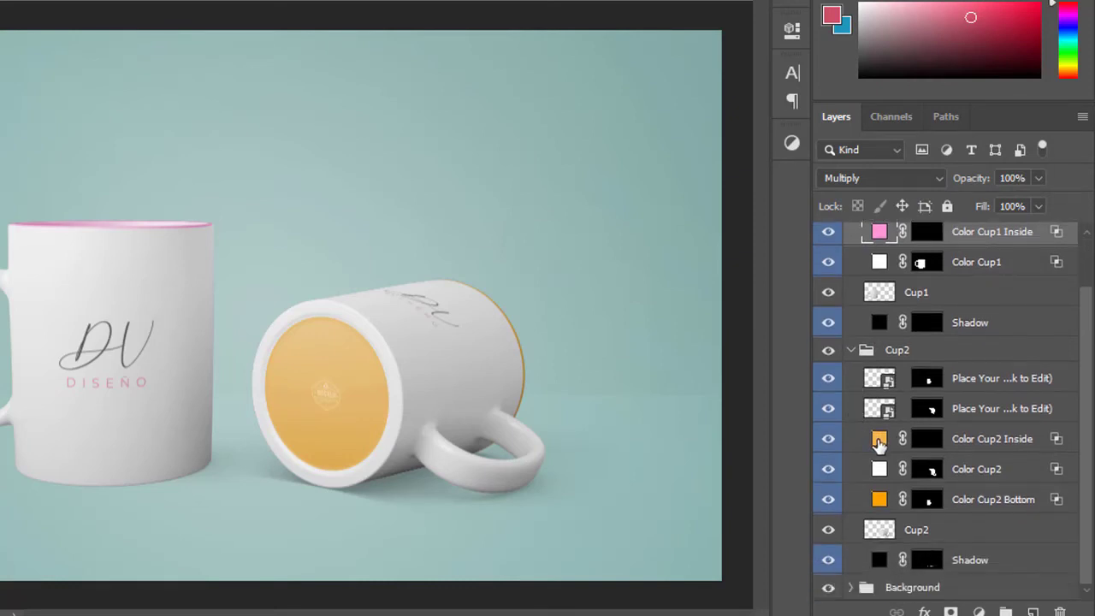
- Set the Color Cup2 Inside fill to red and the Color Cup2 Bottom fill to pink
{"action": "double_click", "coordinate": [879, 439]}
{"action": "left_click_drag", "start_coordinate": [801, 345], "coordinate": [802, 204]}
{"action": "left_click", "coordinate": [976, 199]}
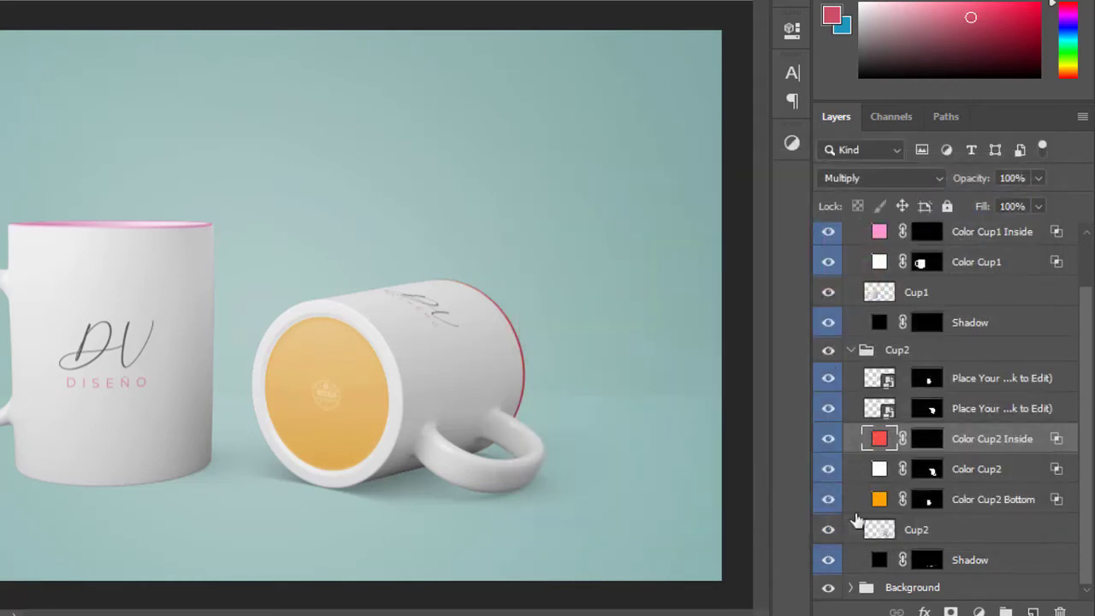
{"action": "double_click", "coordinate": [879, 499]}
{"action": "left_click", "coordinate": [801, 230]}
{"action": "left_click", "coordinate": [976, 198]}
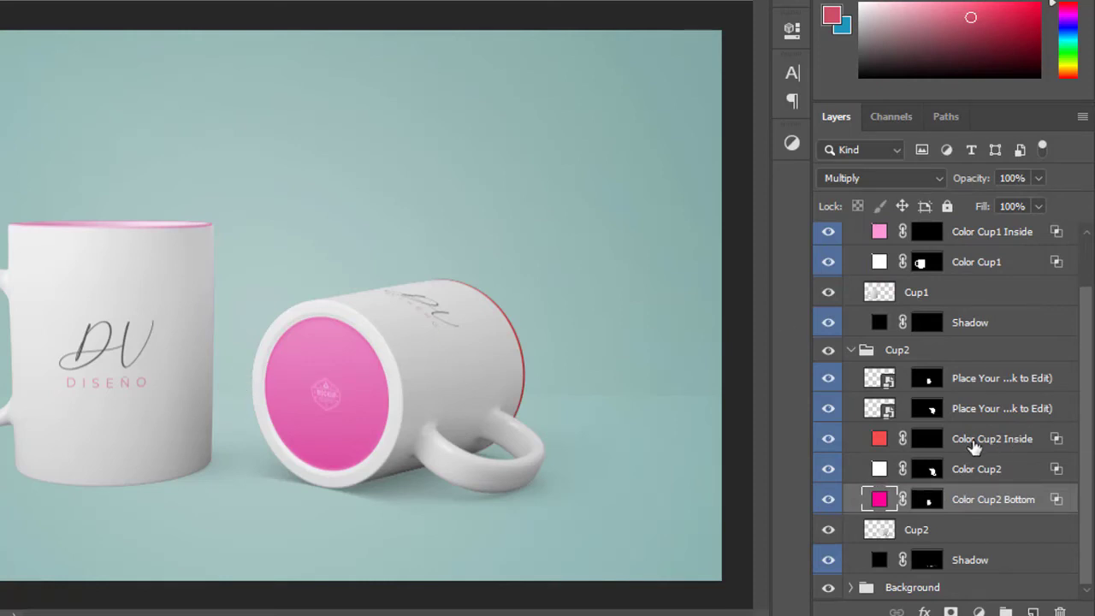
{"action": "left_click", "coordinate": [851, 586]}
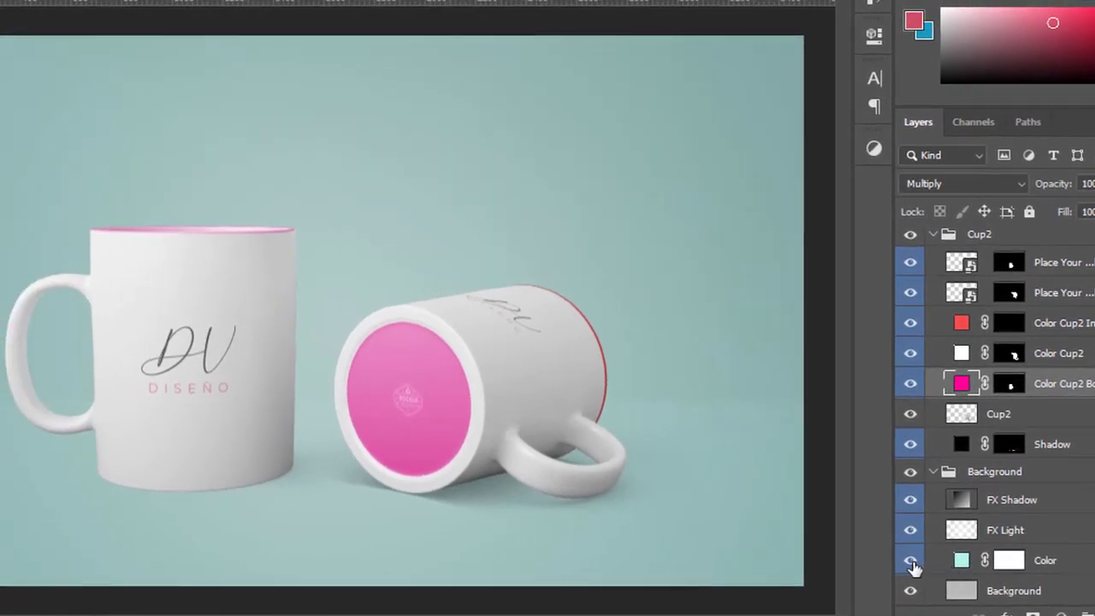
- Recolour the Background group's Color fill from teal to a soft pink sampled from the mug (e57ab9)
{"action": "left_click", "coordinate": [910, 564]}
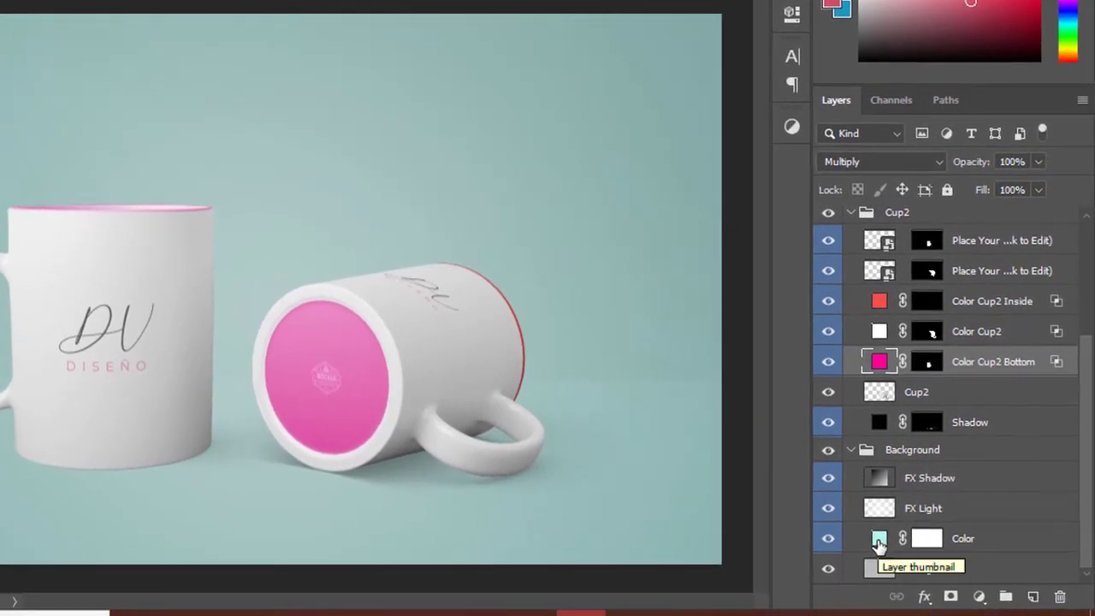
{"action": "left_click", "coordinate": [879, 541]}
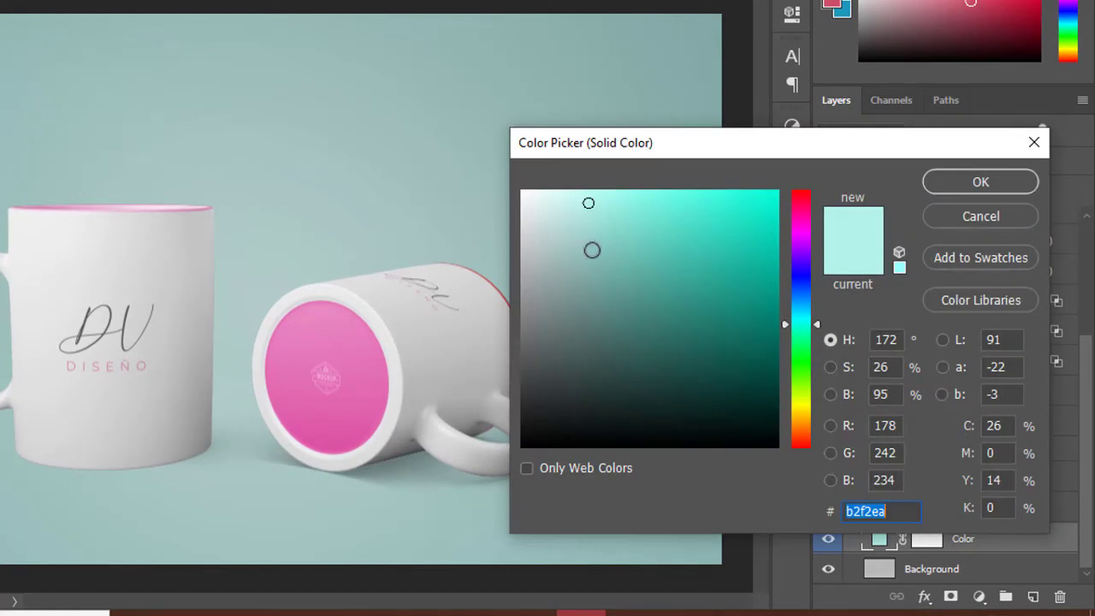
{"action": "left_click_drag", "start_coordinate": [616, 255], "coordinate": [640, 276]}
{"action": "left_click", "coordinate": [359, 345]}
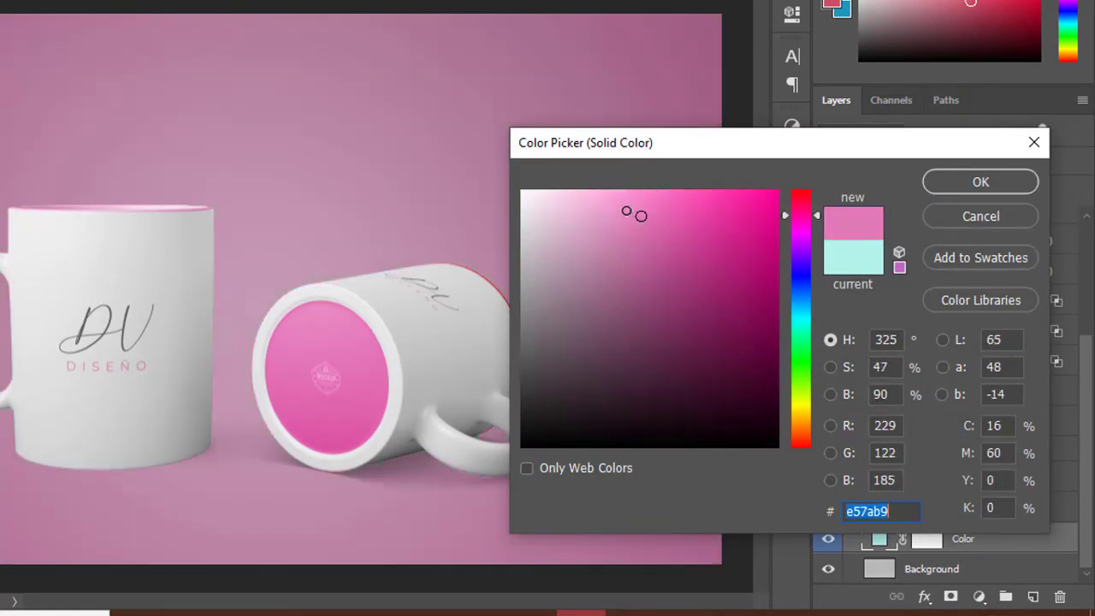
{"action": "left_click", "coordinate": [617, 201]}
{"action": "left_click", "coordinate": [957, 188]}
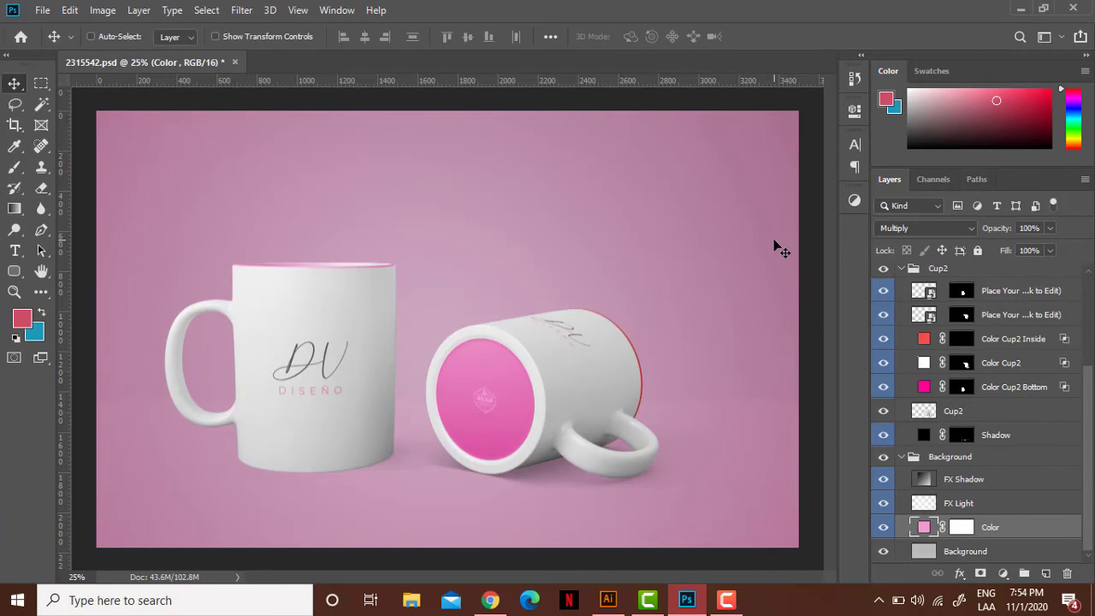
- Save a JPEG copy named 2315542 with quality 9 (High)
{"action": "left_click", "coordinate": [42, 10]}
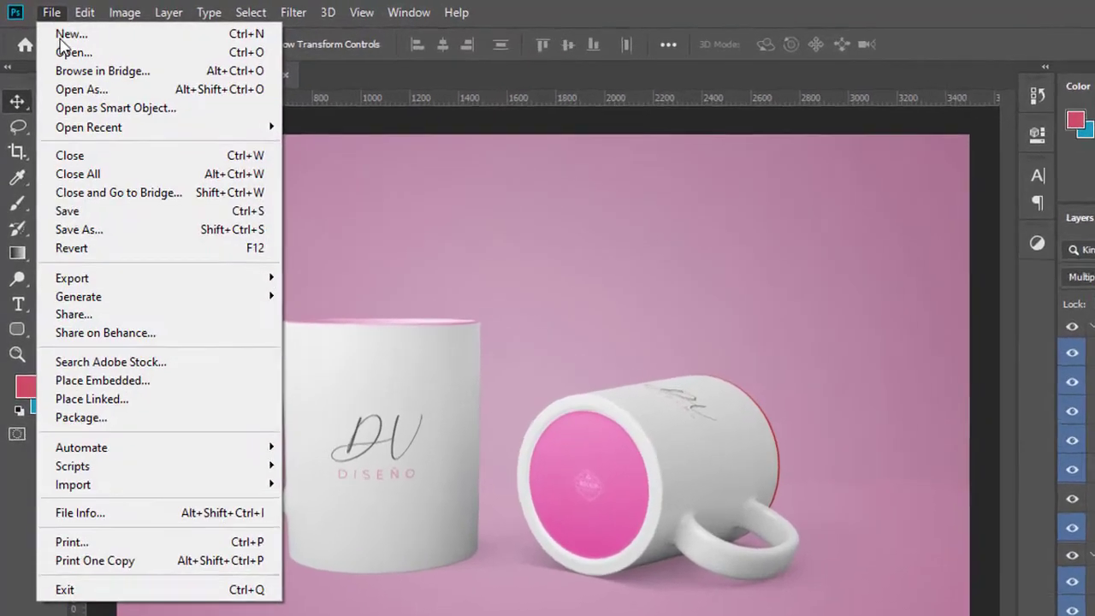
{"action": "left_click", "coordinate": [90, 189]}
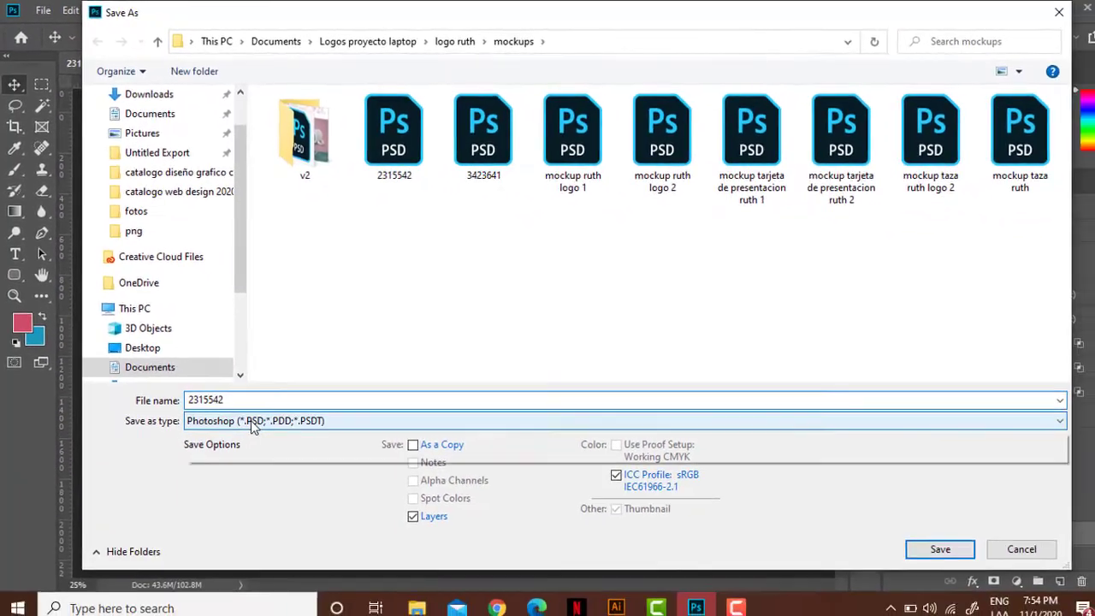
{"action": "left_click", "coordinate": [247, 415]}
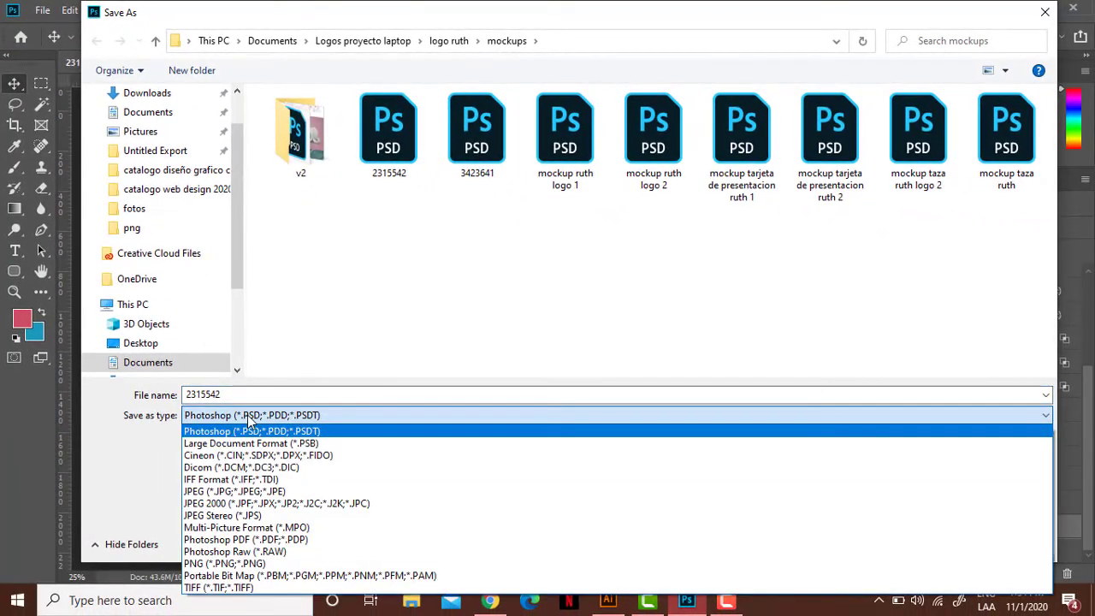
{"action": "left_click", "coordinate": [247, 414]}
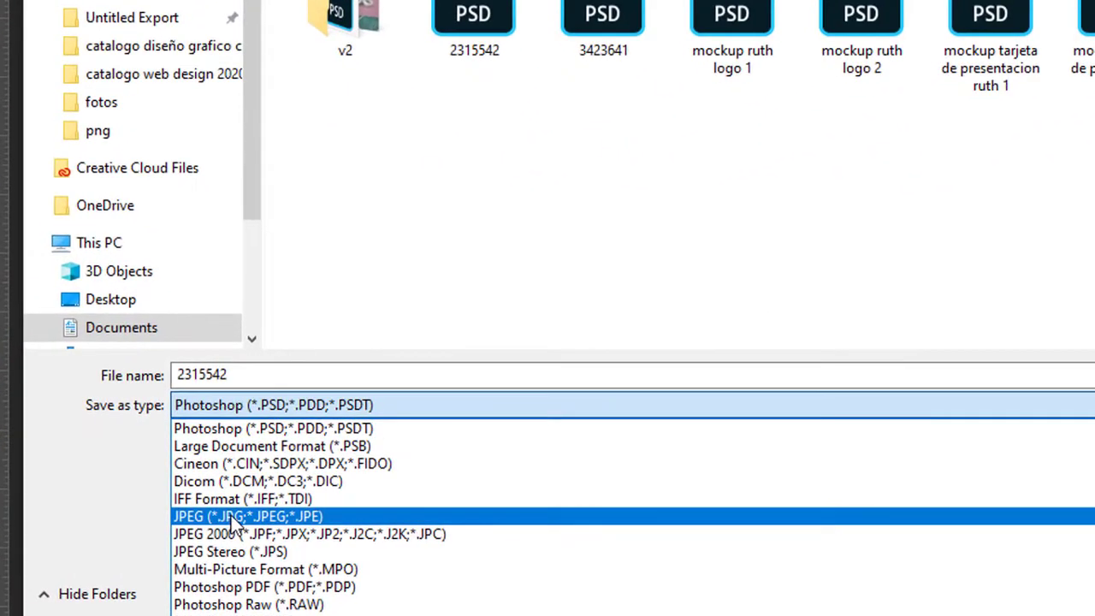
{"action": "left_click", "coordinate": [257, 490]}
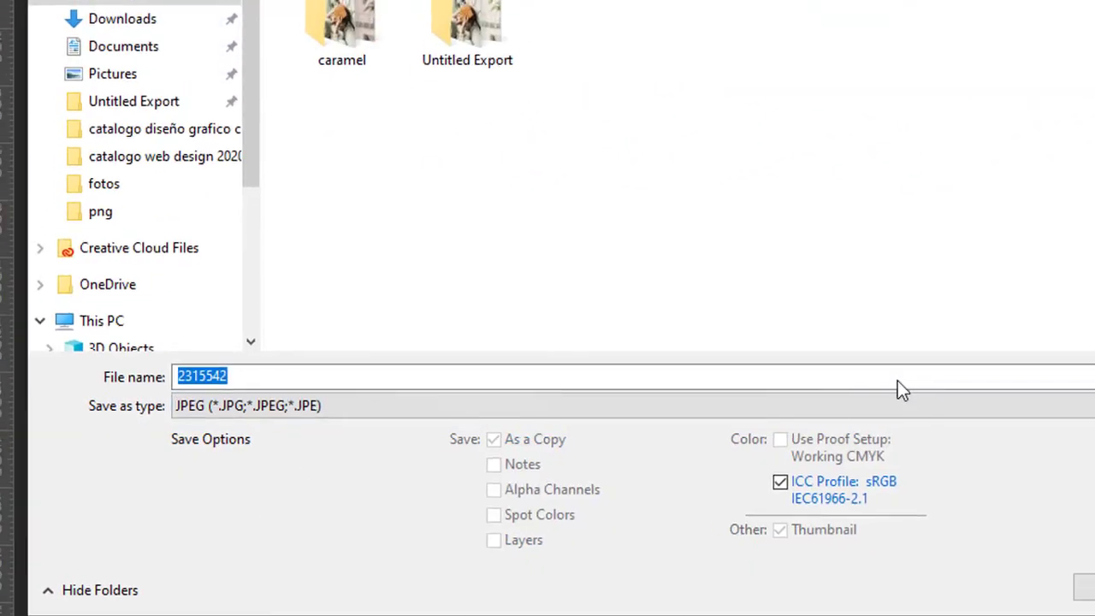
{"action": "key", "text": "Return"}
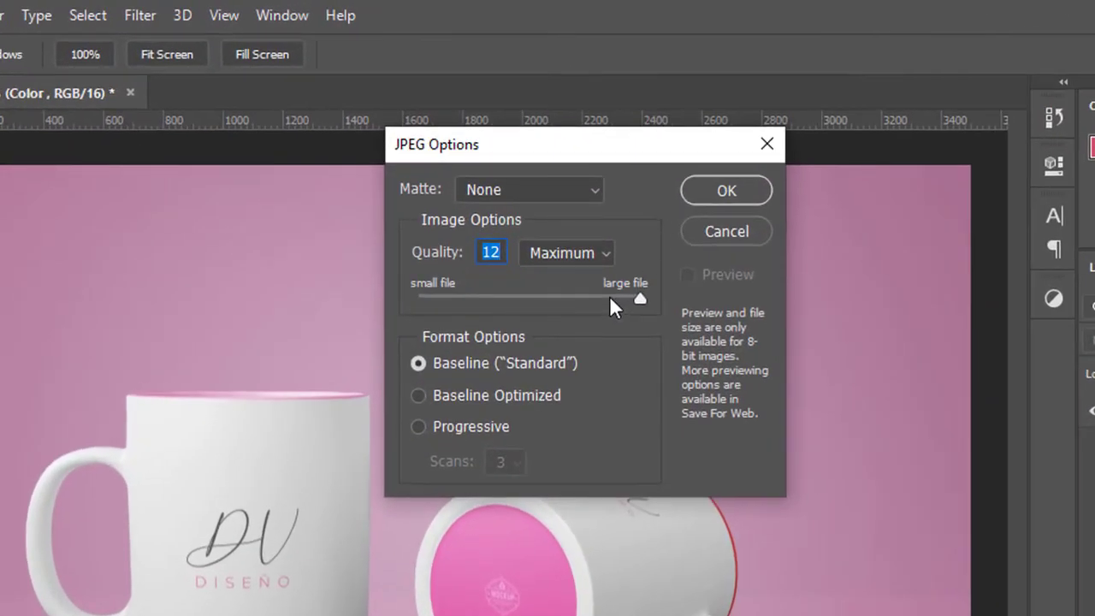
{"action": "left_click_drag", "start_coordinate": [609, 295], "coordinate": [582, 294]}
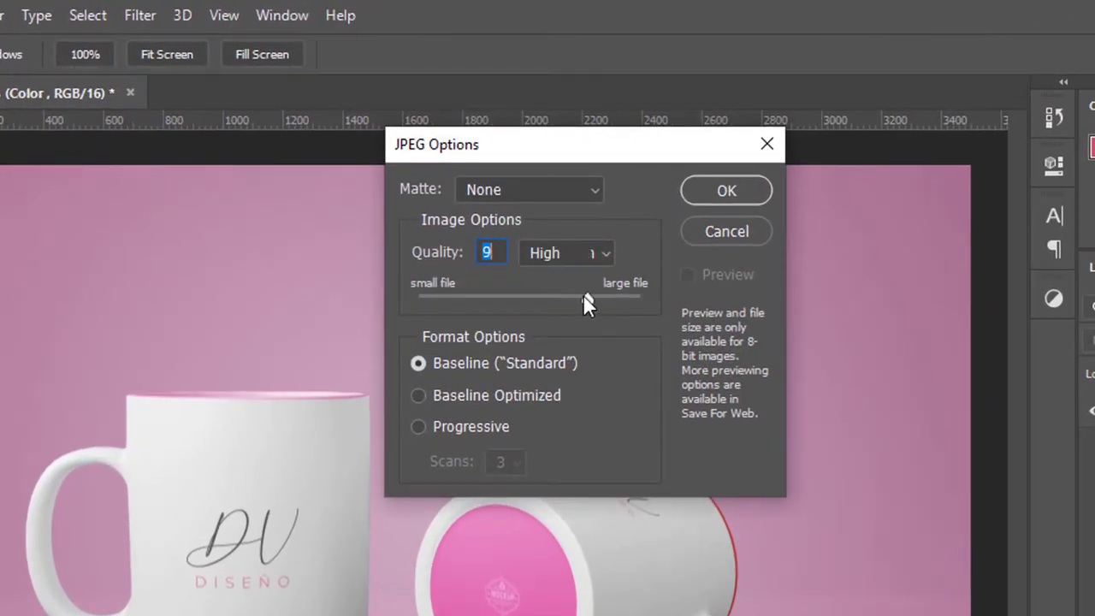
{"action": "left_click", "coordinate": [700, 195]}
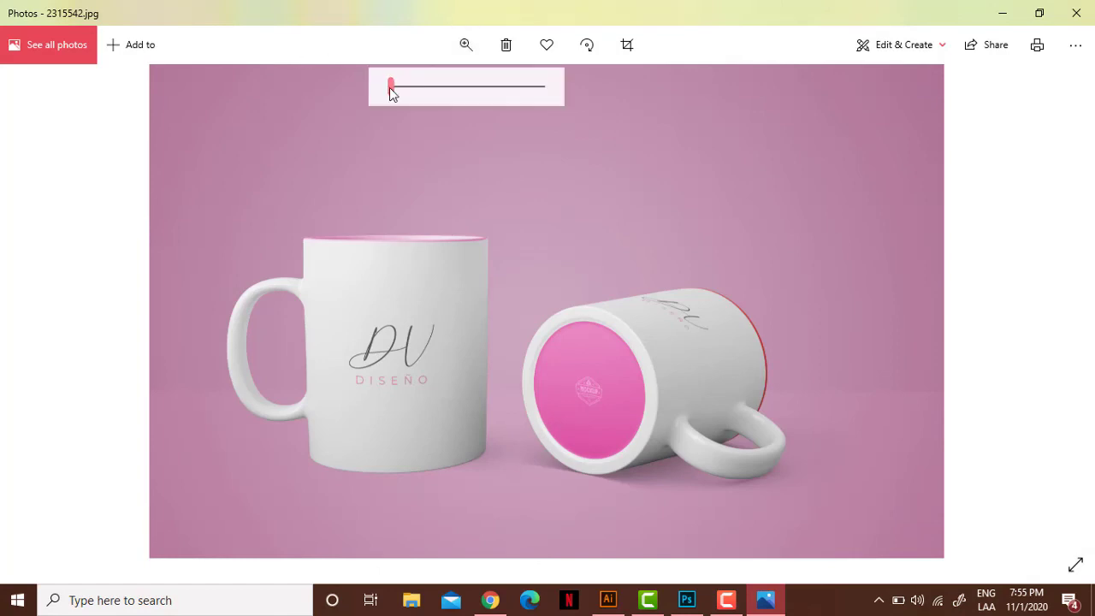
{"action": "left_click_drag", "start_coordinate": [391, 87], "coordinate": [410, 86]}
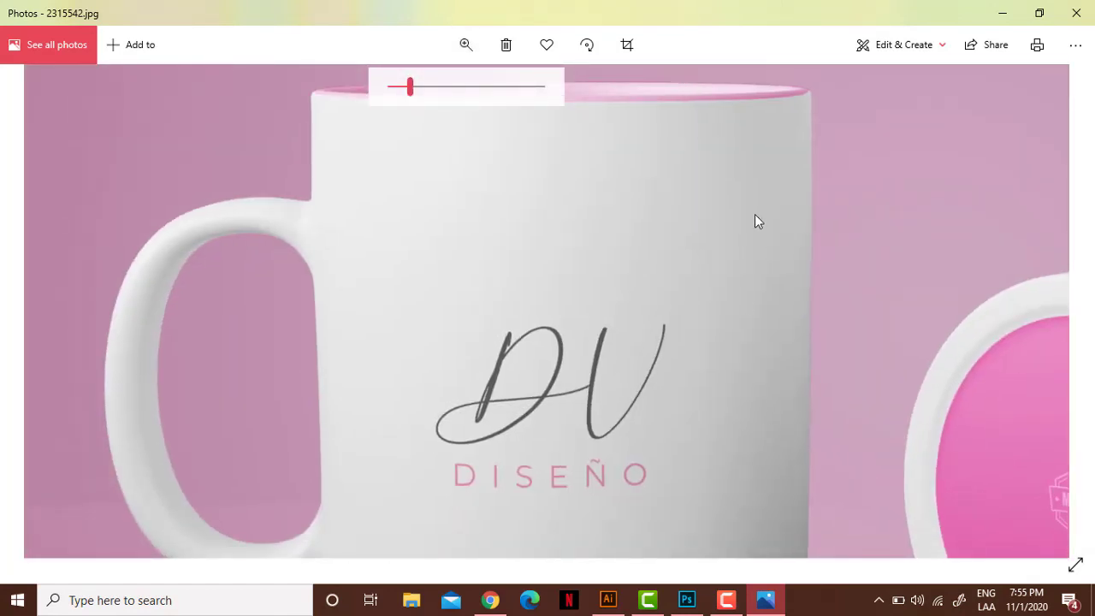
{"action": "mouse_move", "coordinate": [621, 315]}
{"action": "left_mouse_down"}
{"action": "mouse_move", "coordinate": [390, 91]}
{"action": "mouse_move", "coordinate": [357, 93]}
{"action": "left_mouse_up"}
{"action": "scroll", "coordinate": [479, 213], "scroll_direction": "down", "scroll_amount": 3}
{"action": "left_click", "coordinate": [466, 44]}
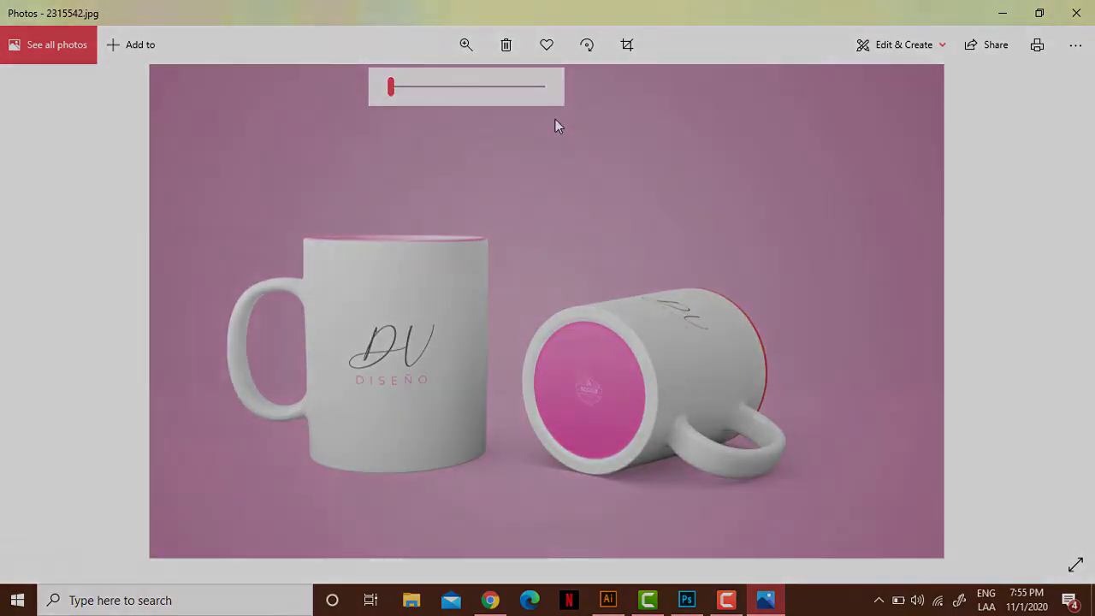